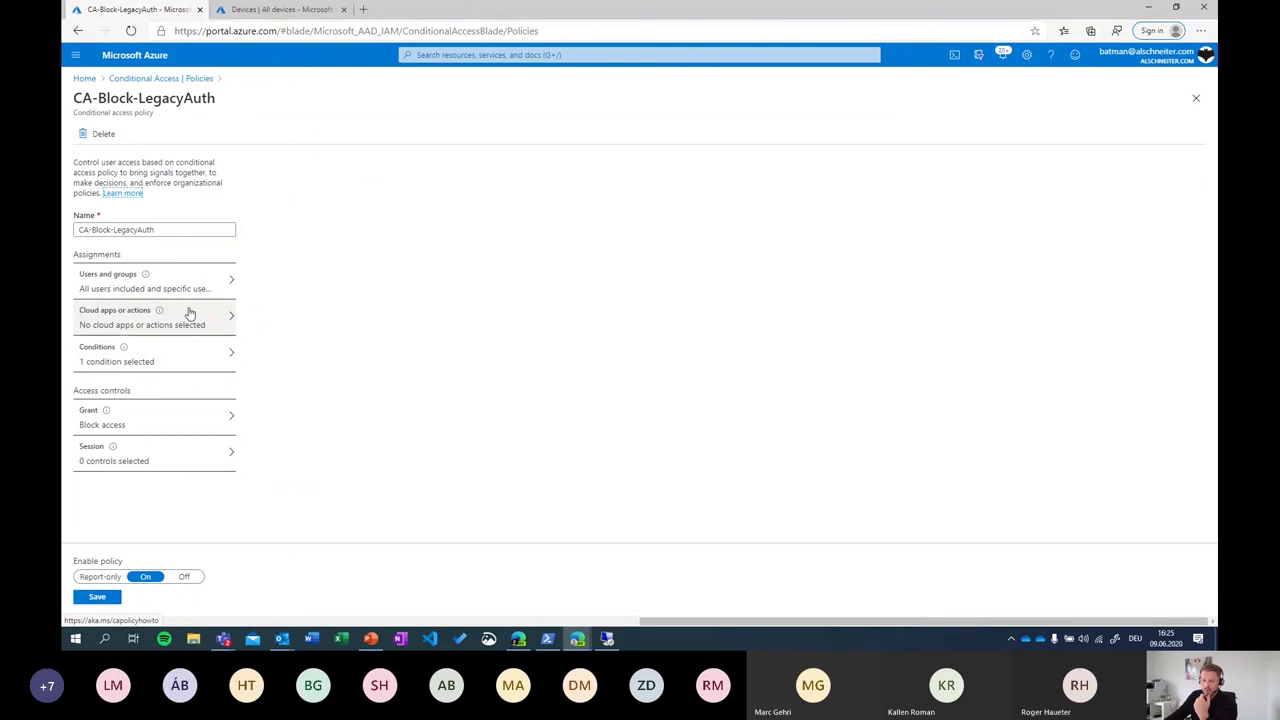
Review the grant control and the client apps condition of the CA-Block-LegacyAuth policy
left_click(174, 425)
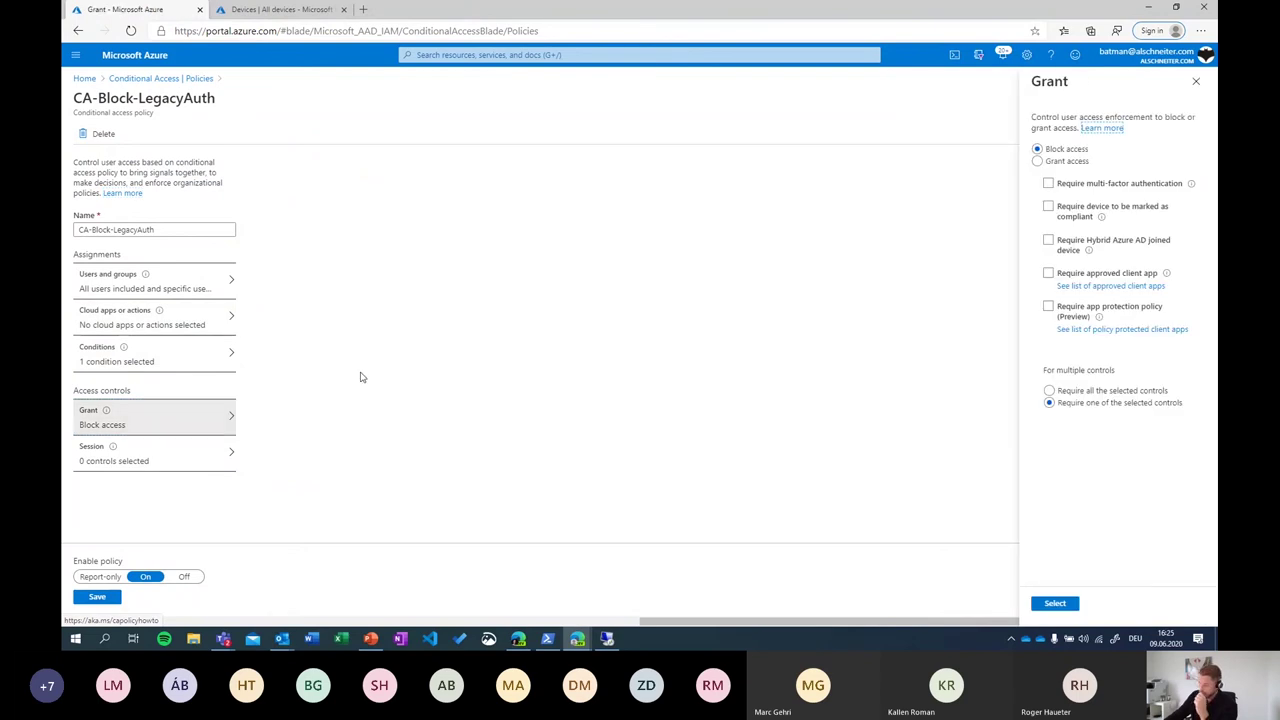
left_click(190, 359)
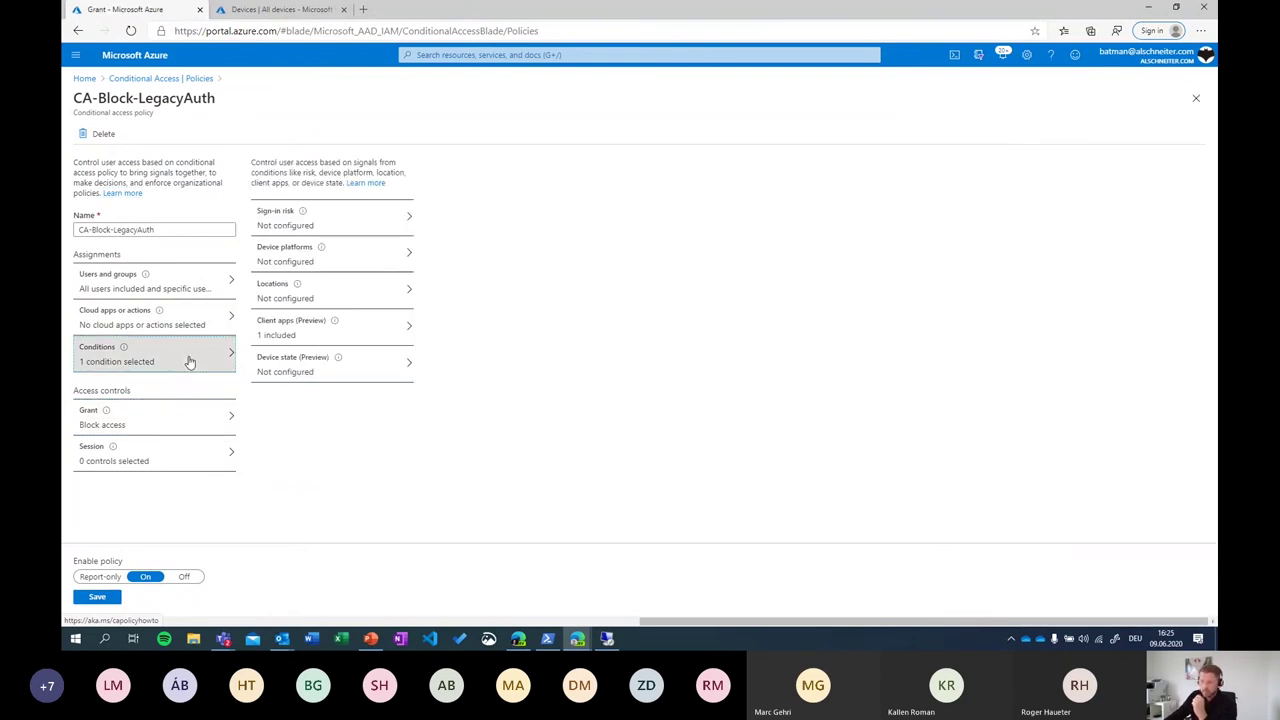
left_click(269, 333)
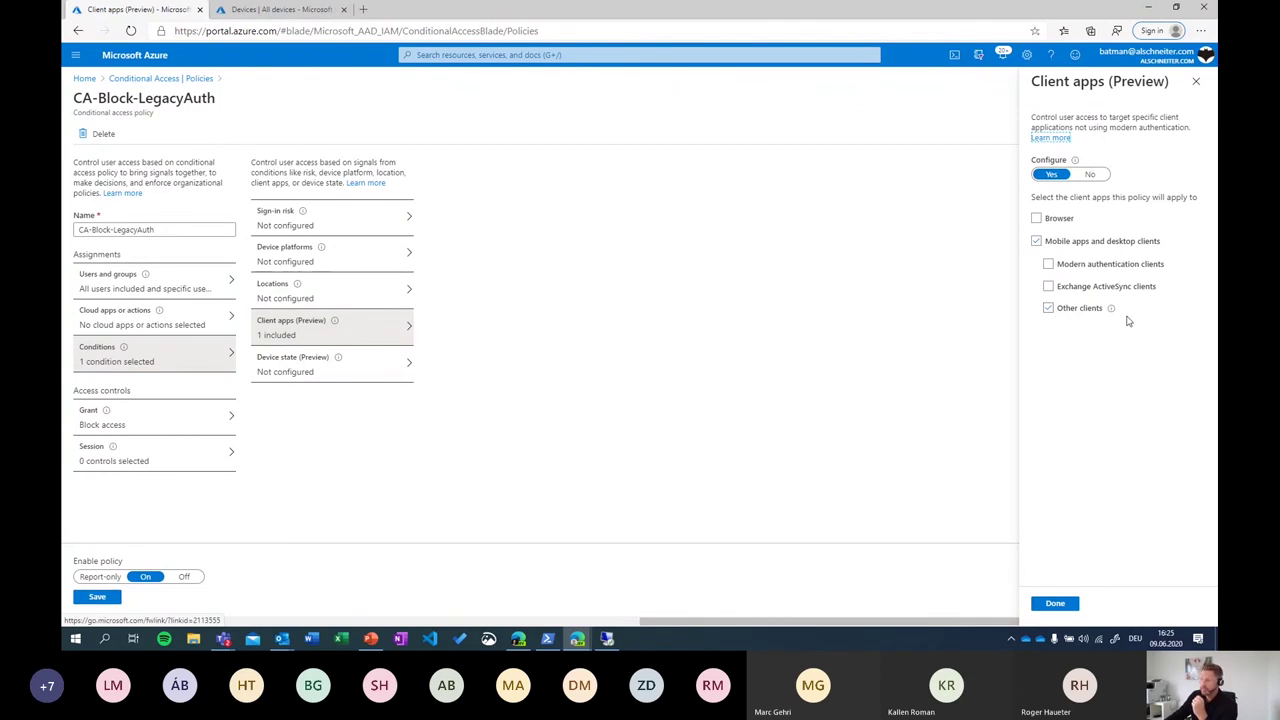
mouse_move(1112, 316)
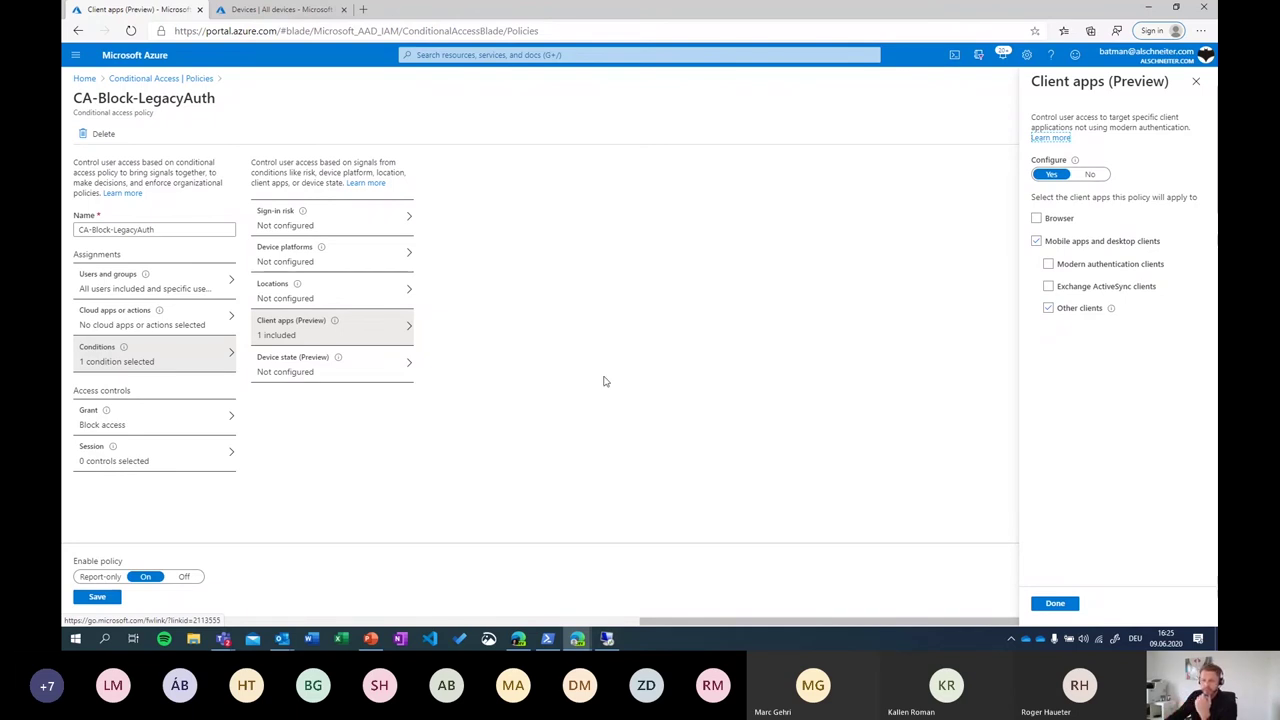
left_click(371, 639)
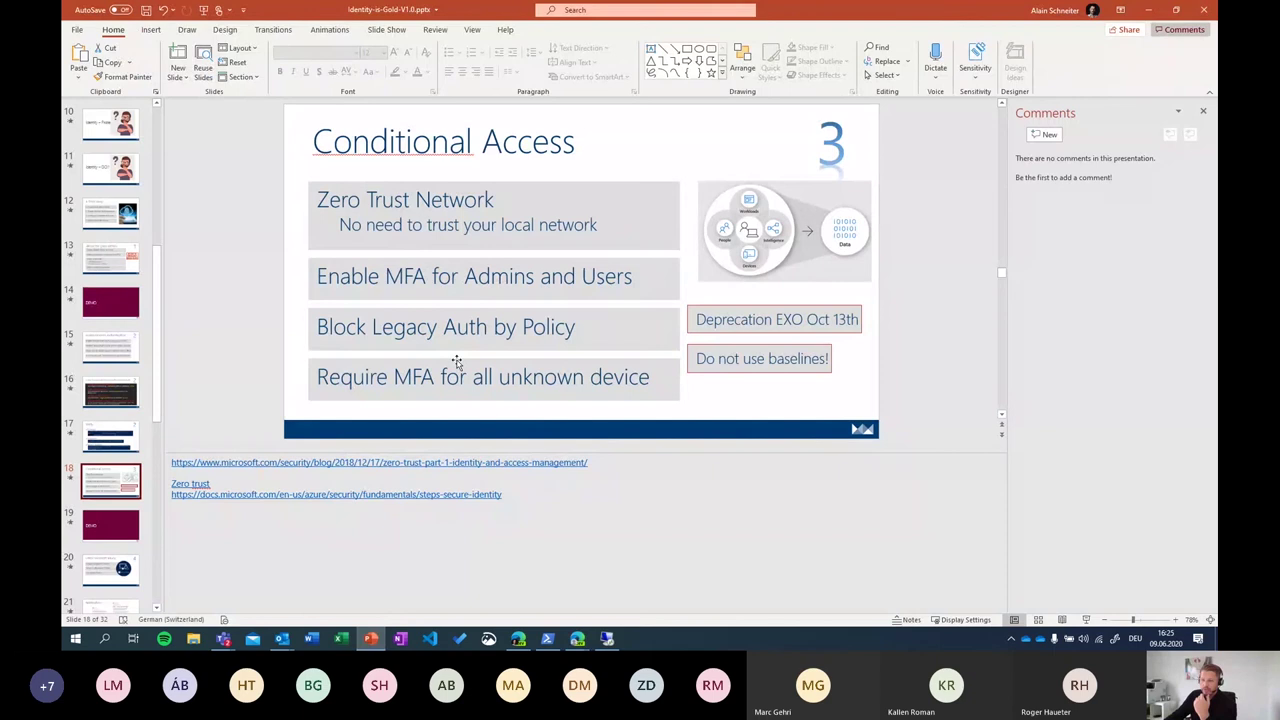
left_click(371, 639)
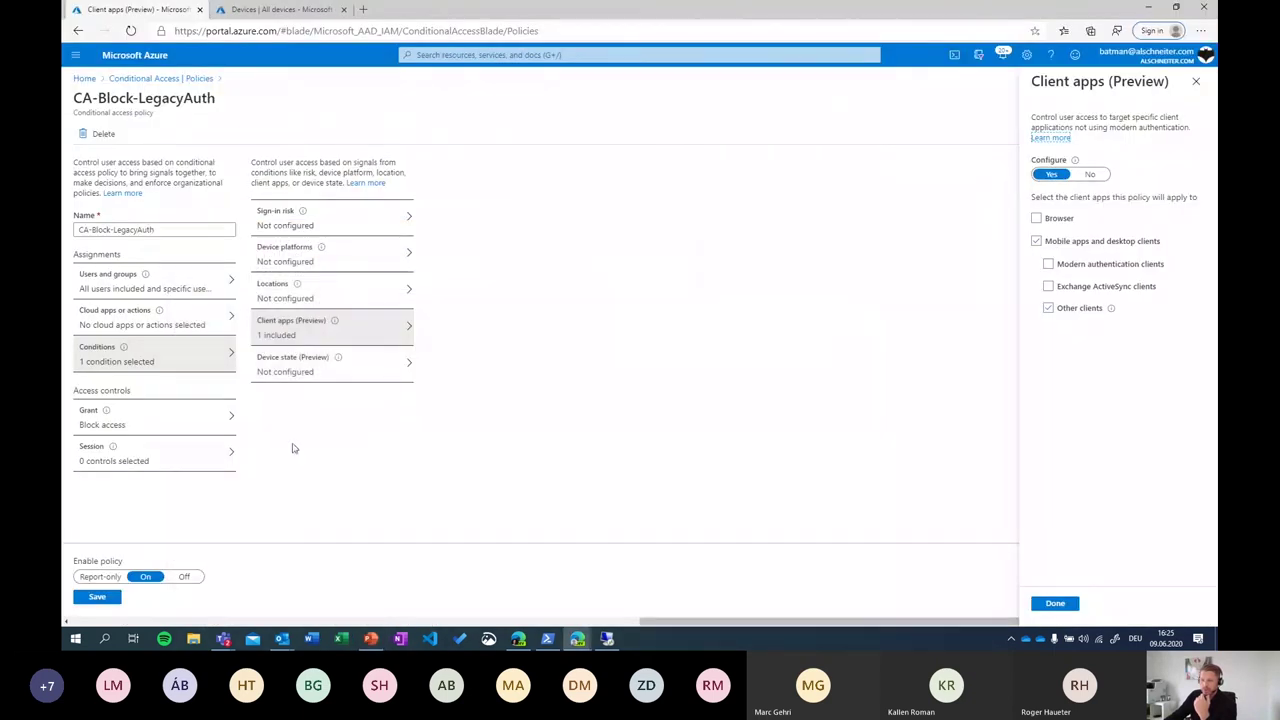
Open the CA-Grant-MFA-PriviledgedAccounts policy and review its included directory roles and grant control
left_click(145, 79)
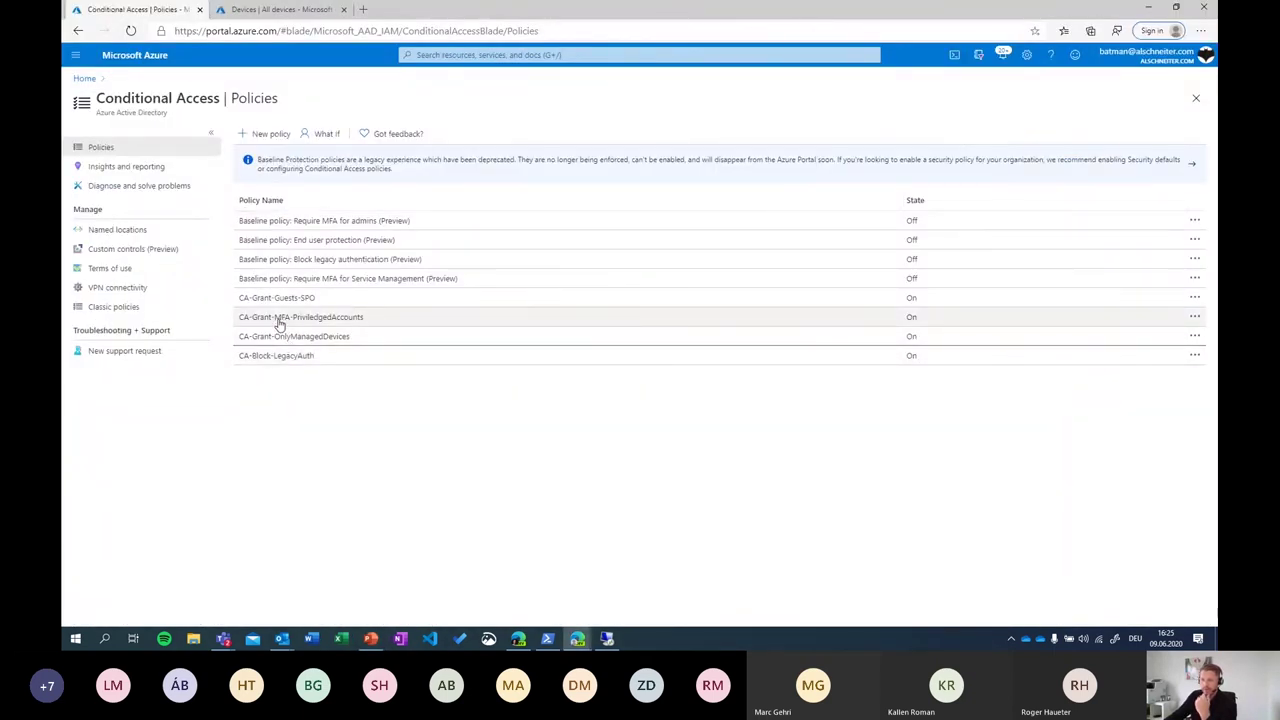
left_click(280, 320)
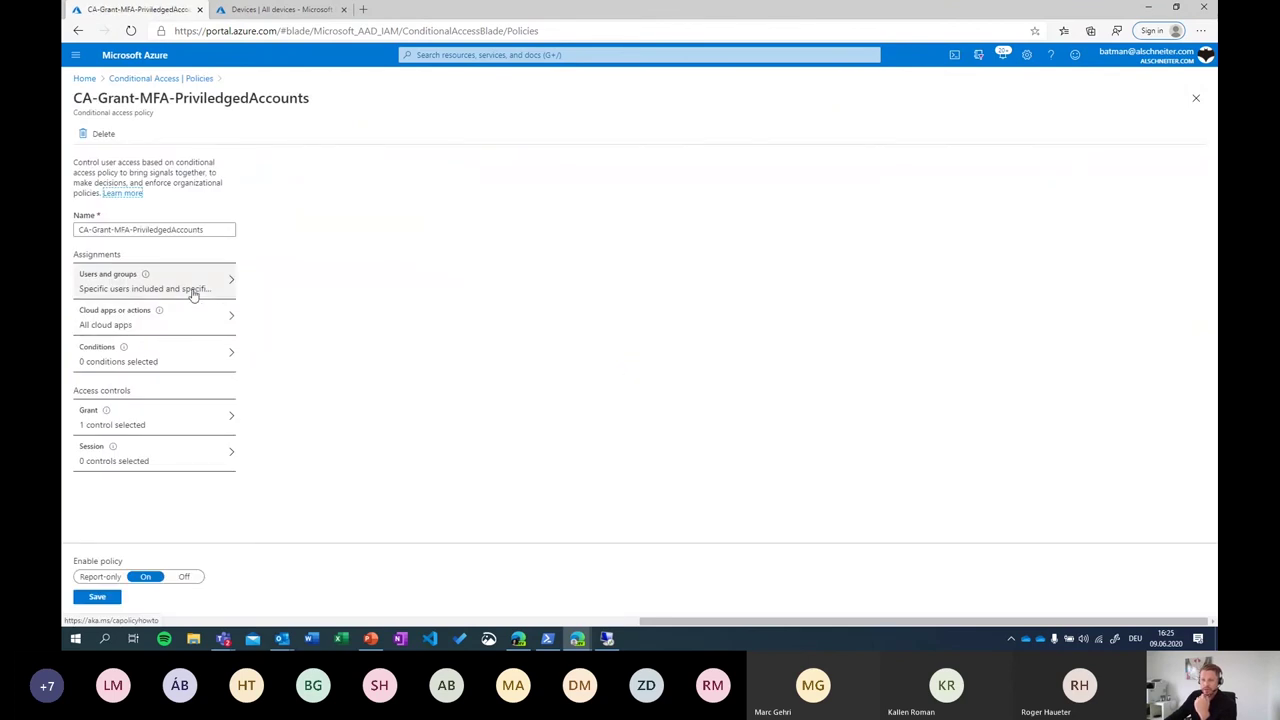
left_click(193, 292)
left_click(343, 335)
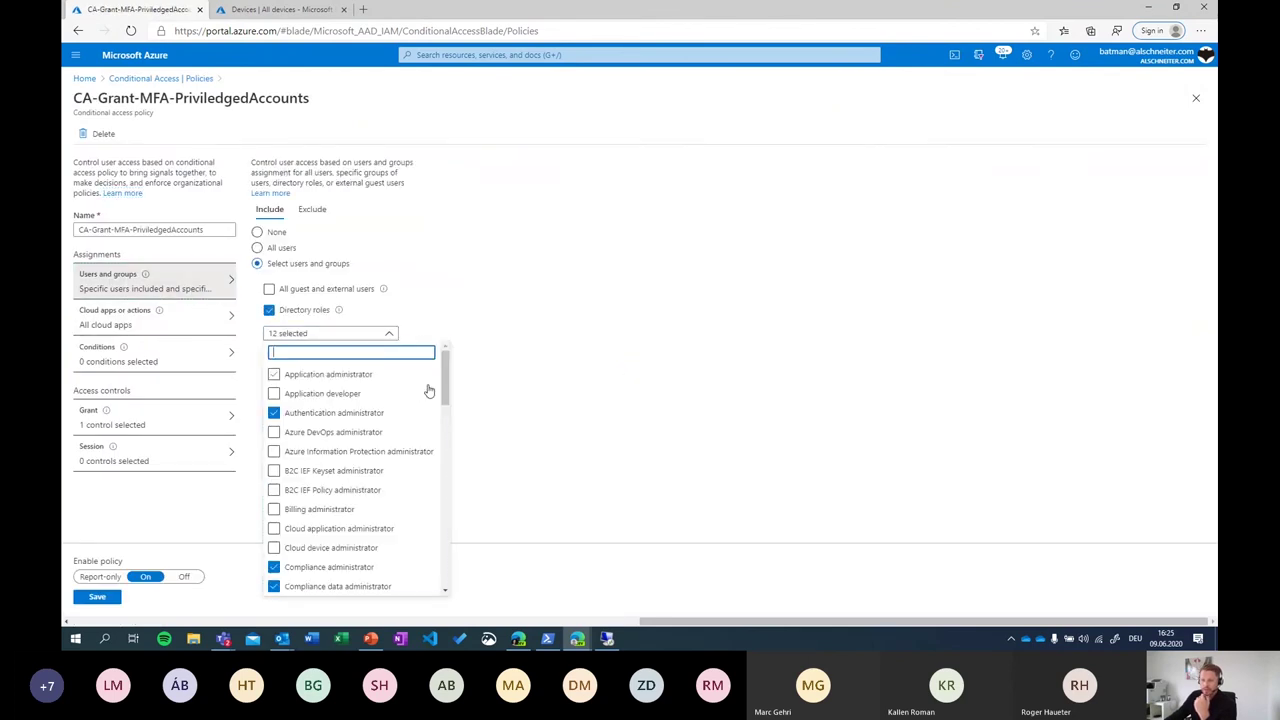
left_click_drag(441, 386, 437, 450)
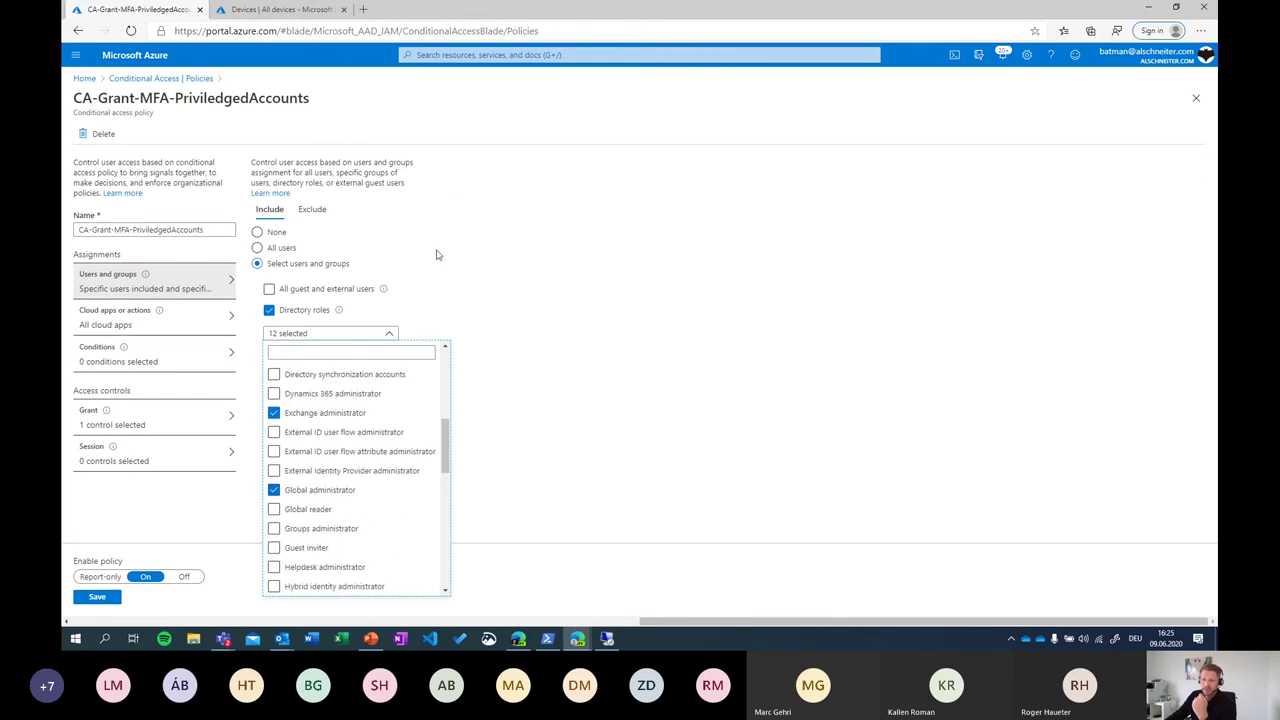
left_click(197, 428)
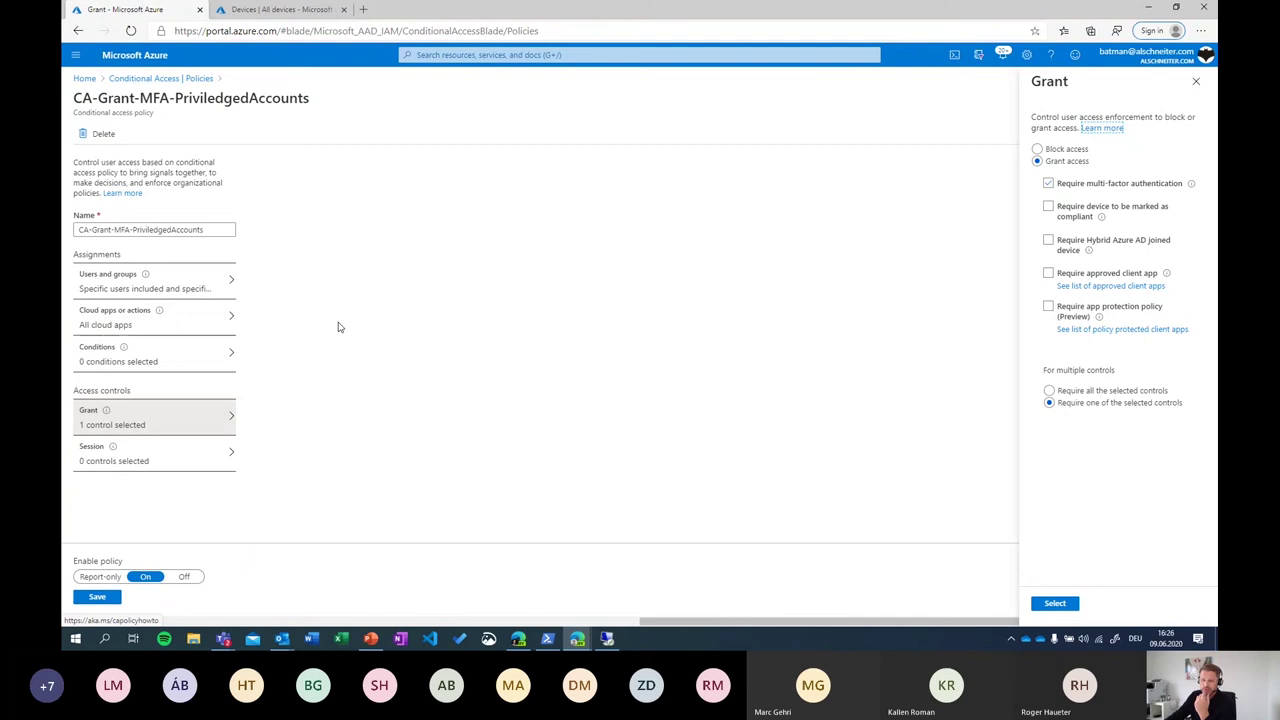
Switch to PowerPoint, start the slide show from the DEMO slide 19, and reveal all three points on the Utilize Microsoft Intune slide
left_click(371, 639)
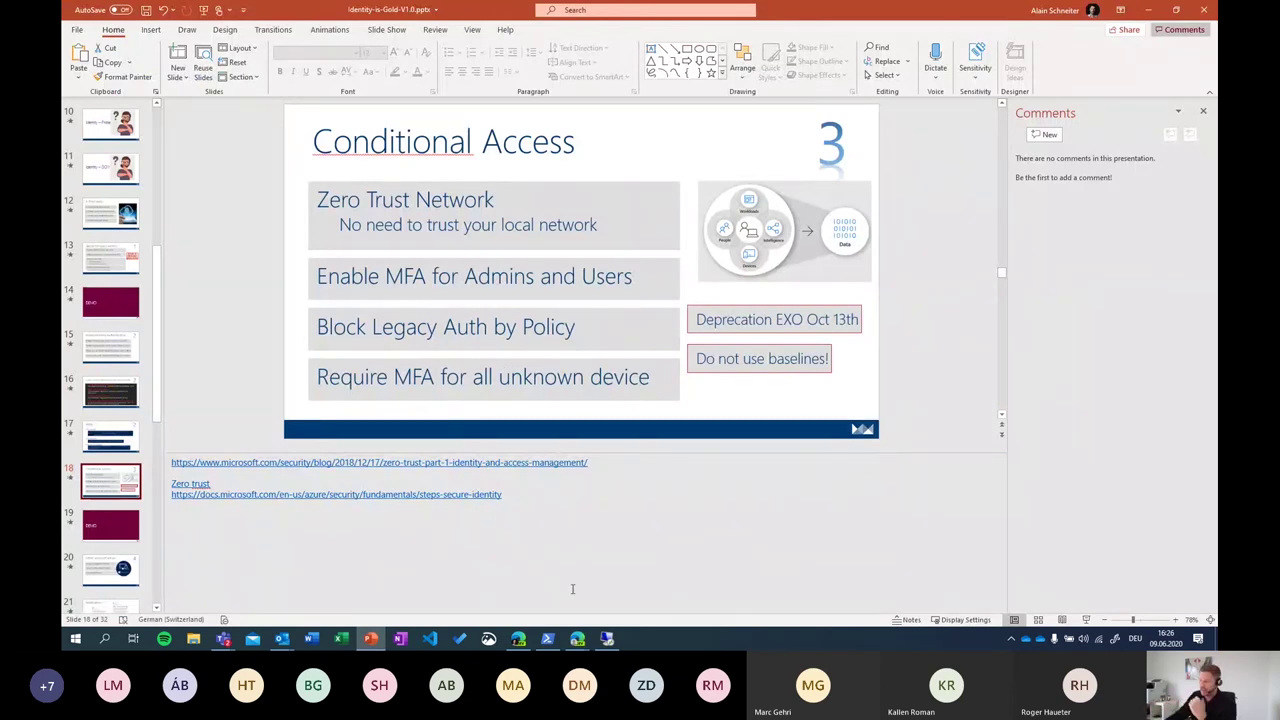
left_click(124, 531)
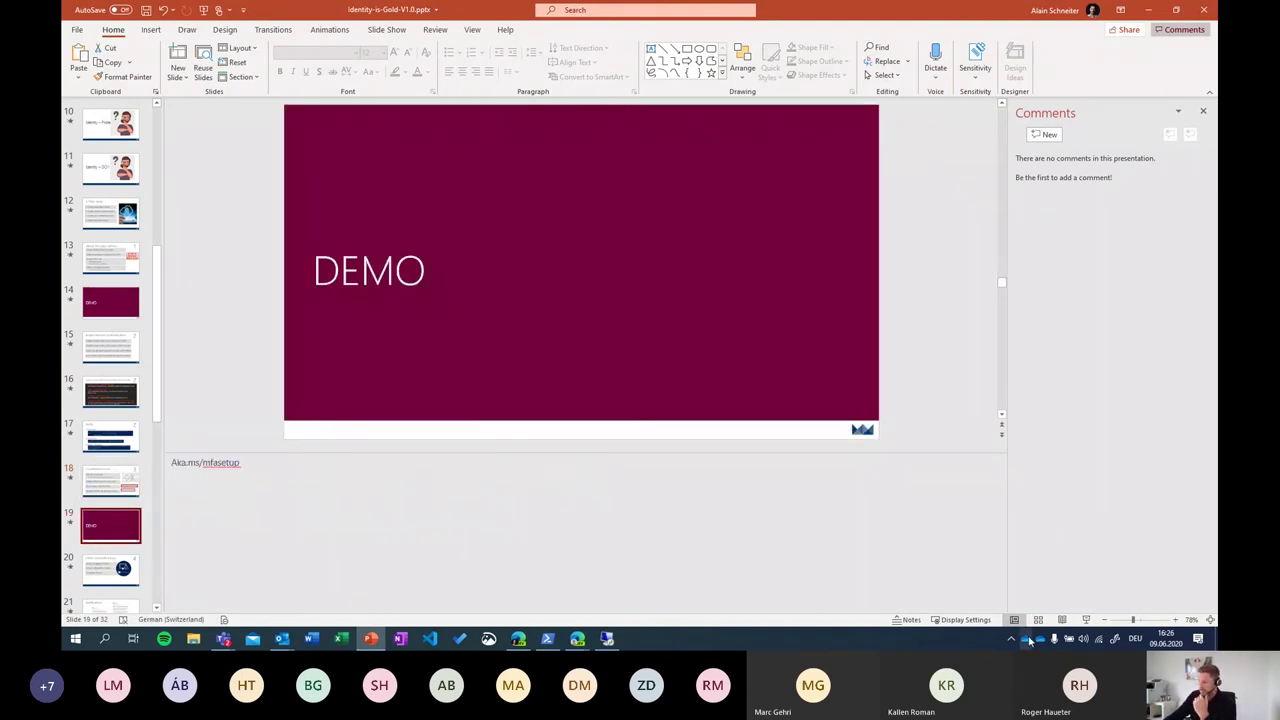
left_click(1087, 620)
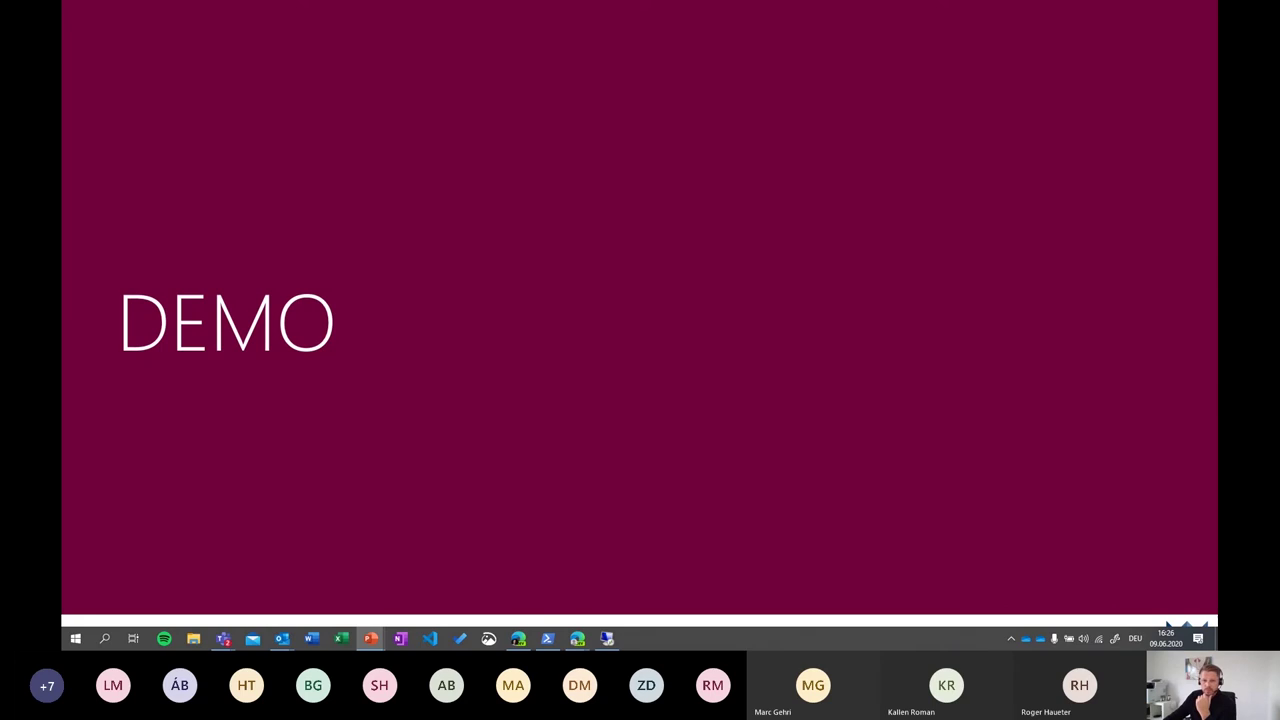
key("Right")
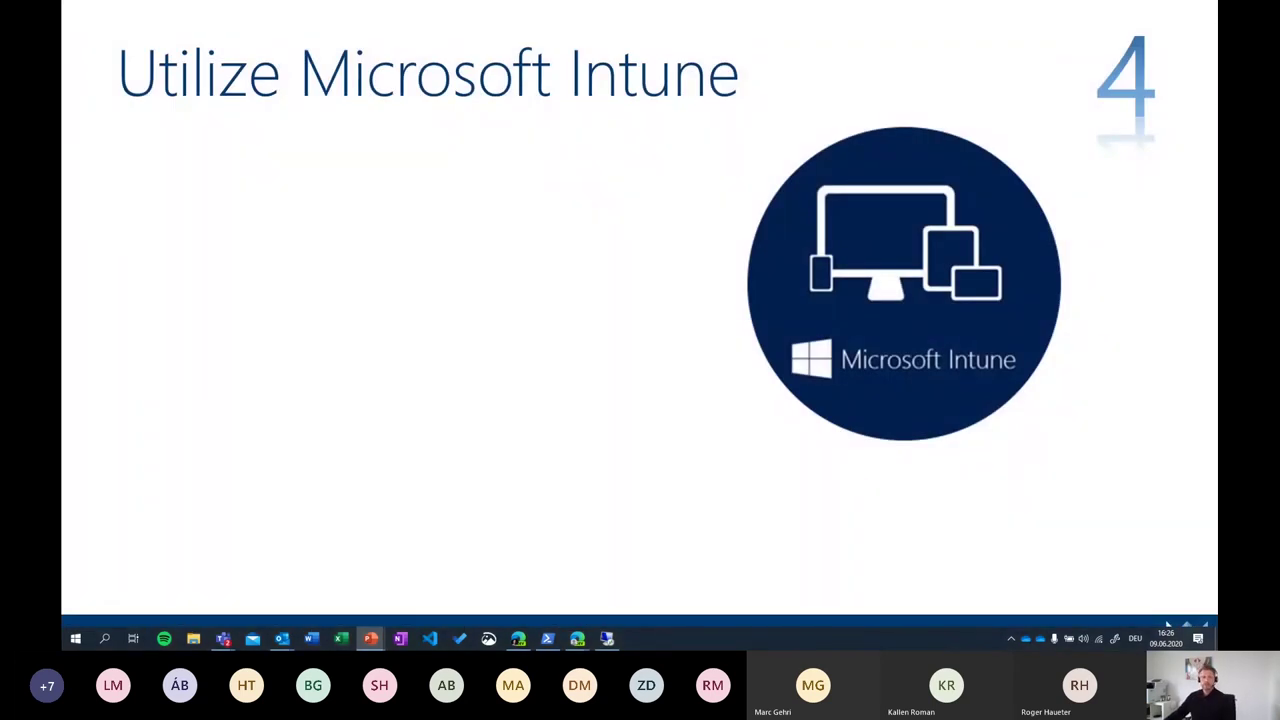
key("Right")
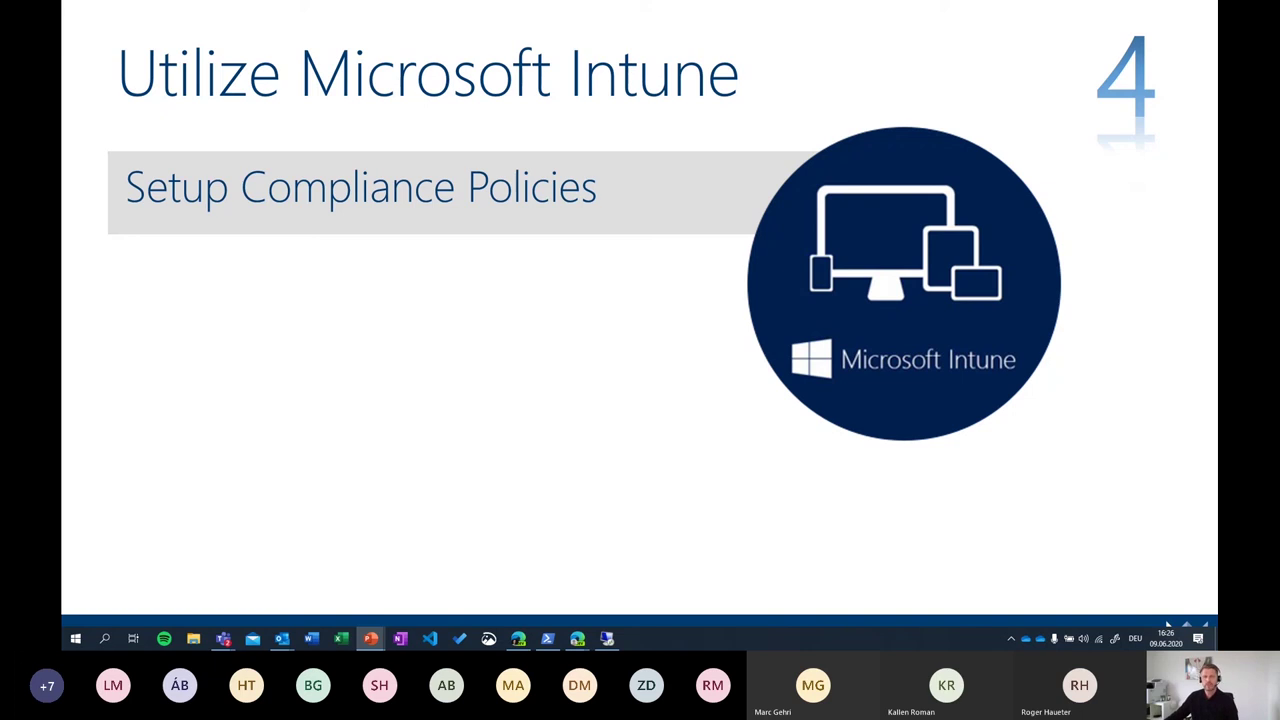
key("Right")
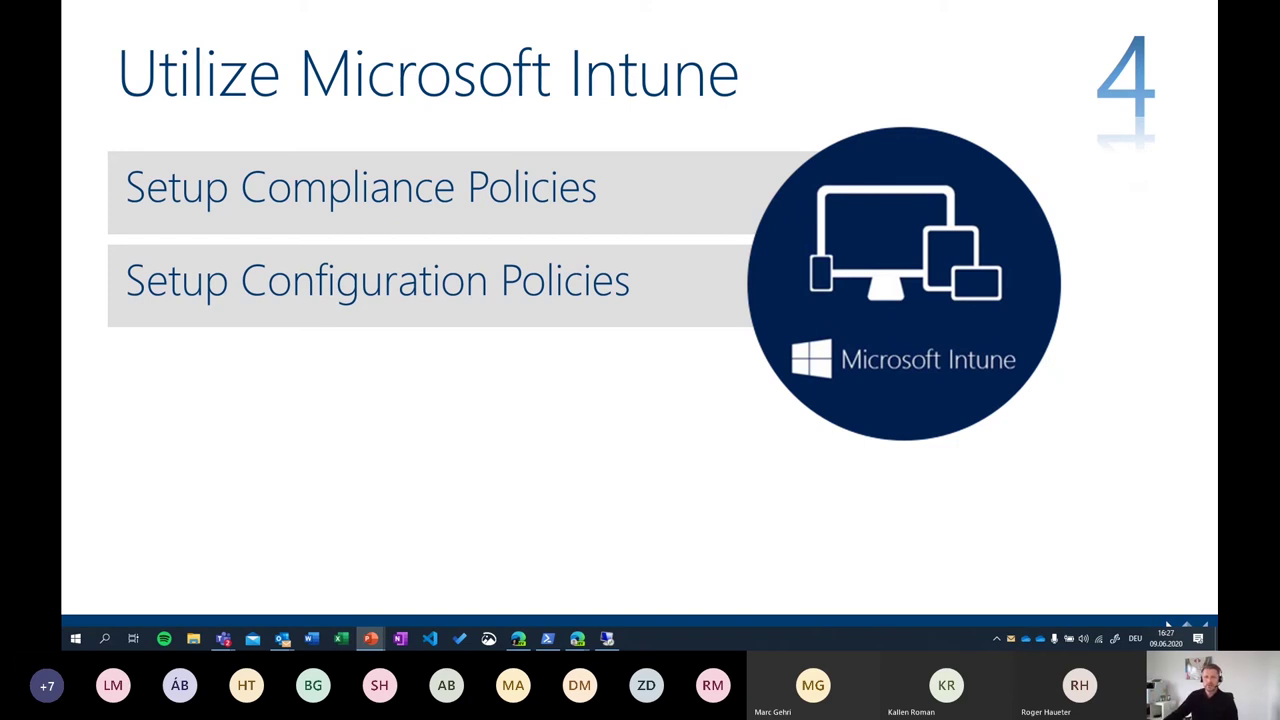
key("Right")
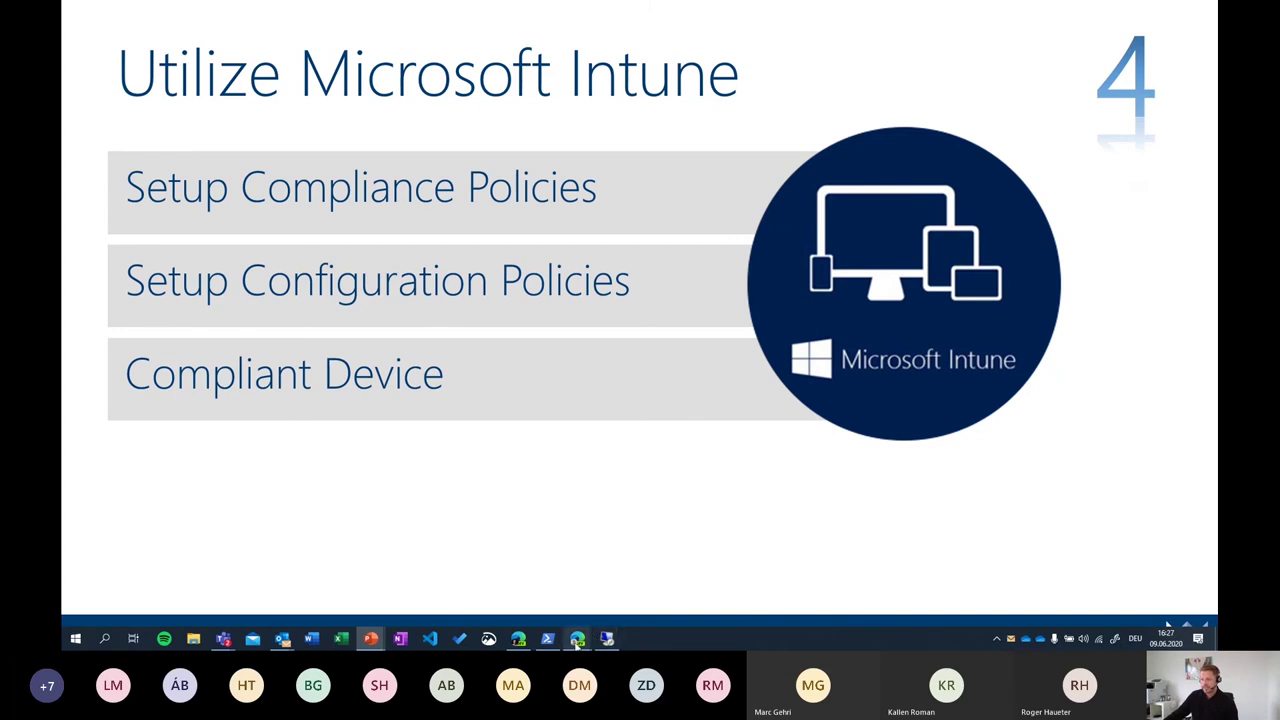
Switch to the Endpoint Manager admin center in the browser and review the properties of the DEMO - Compliance Policy
mouse_move(578, 643)
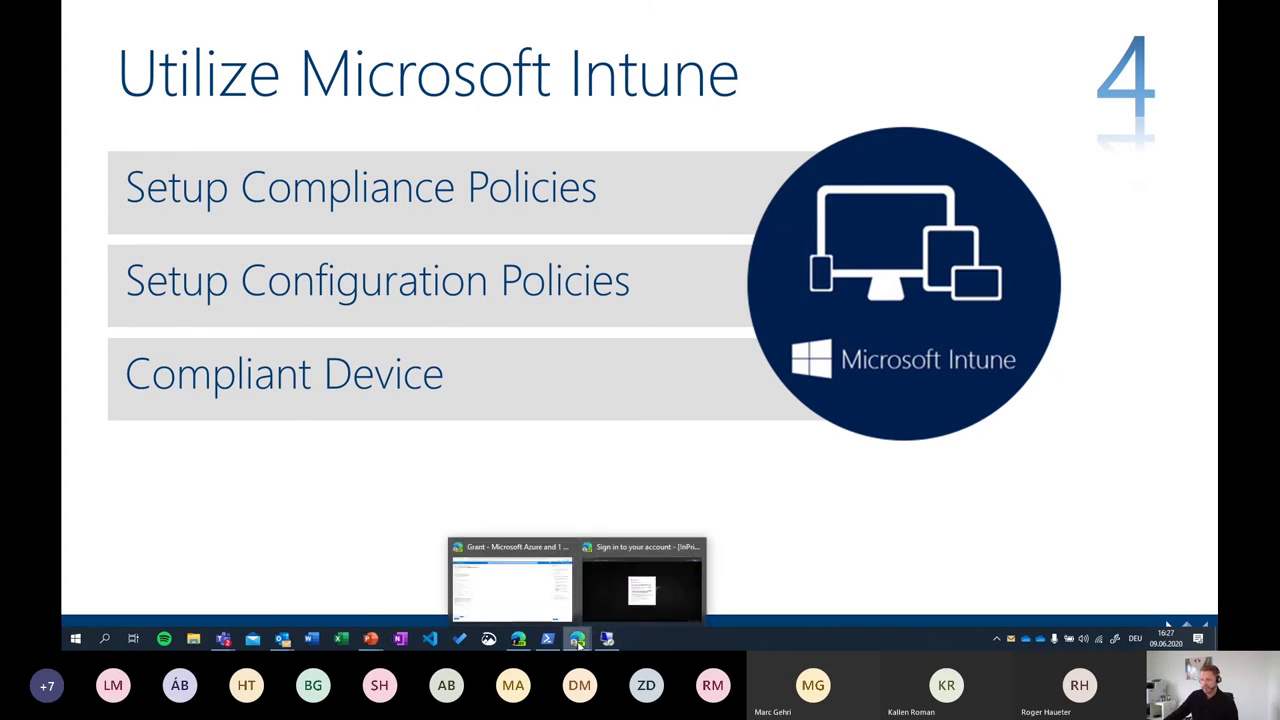
left_click(495, 587)
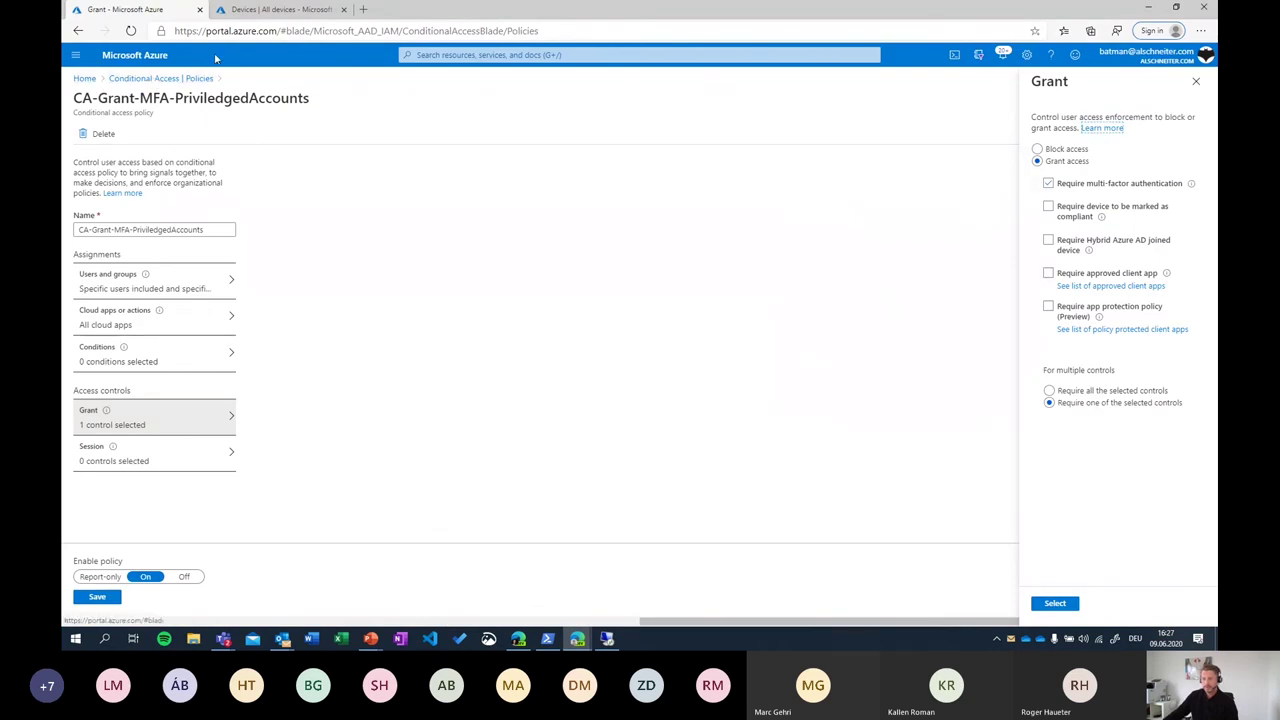
left_click(258, 11)
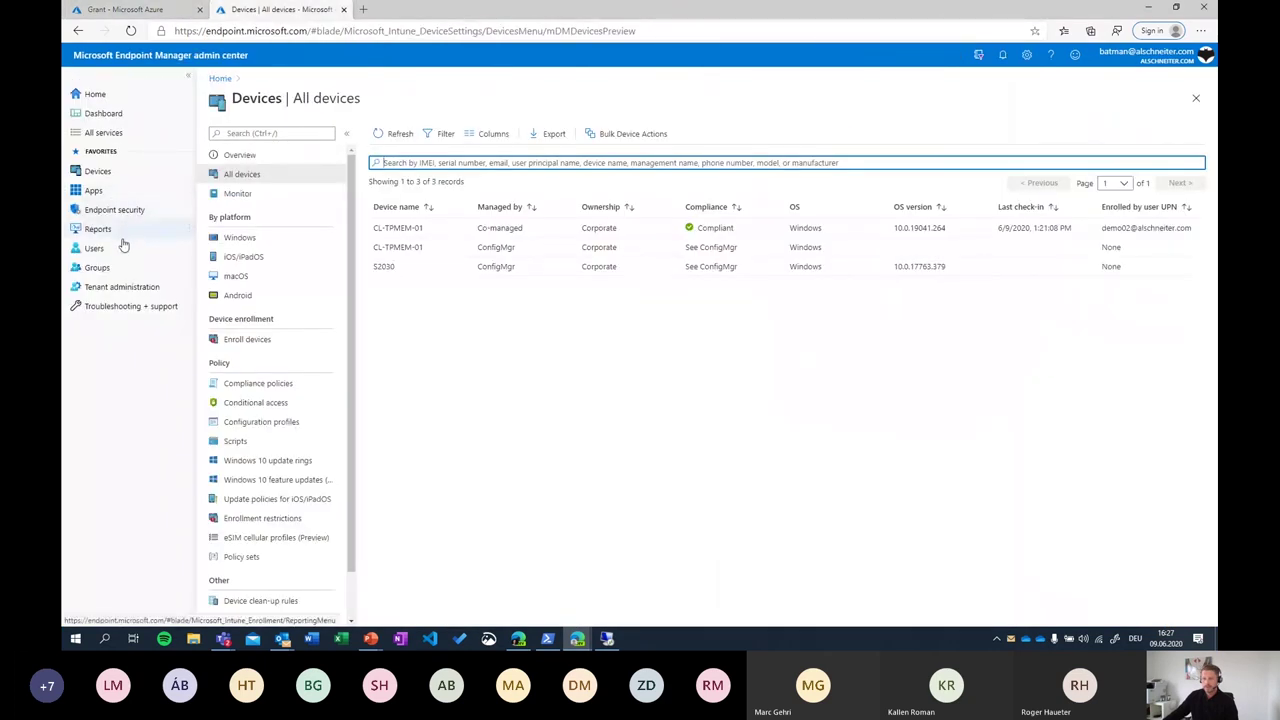
left_click(112, 175)
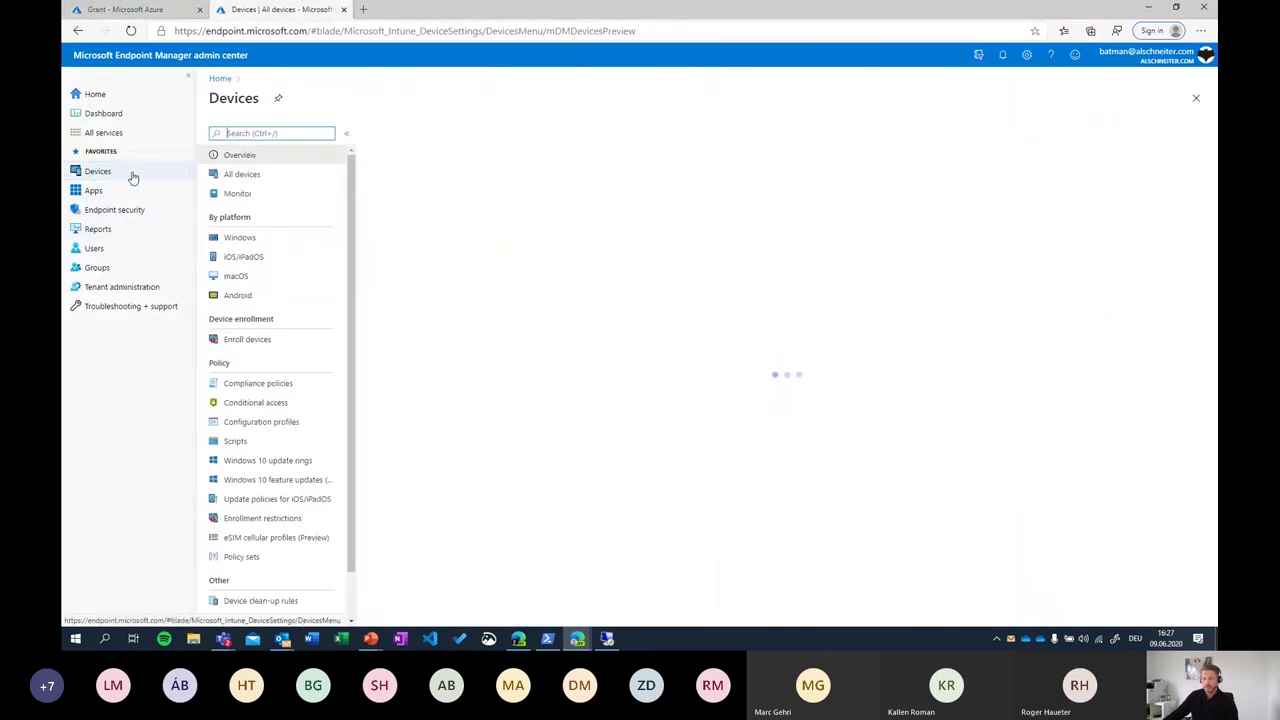
left_click(289, 383)
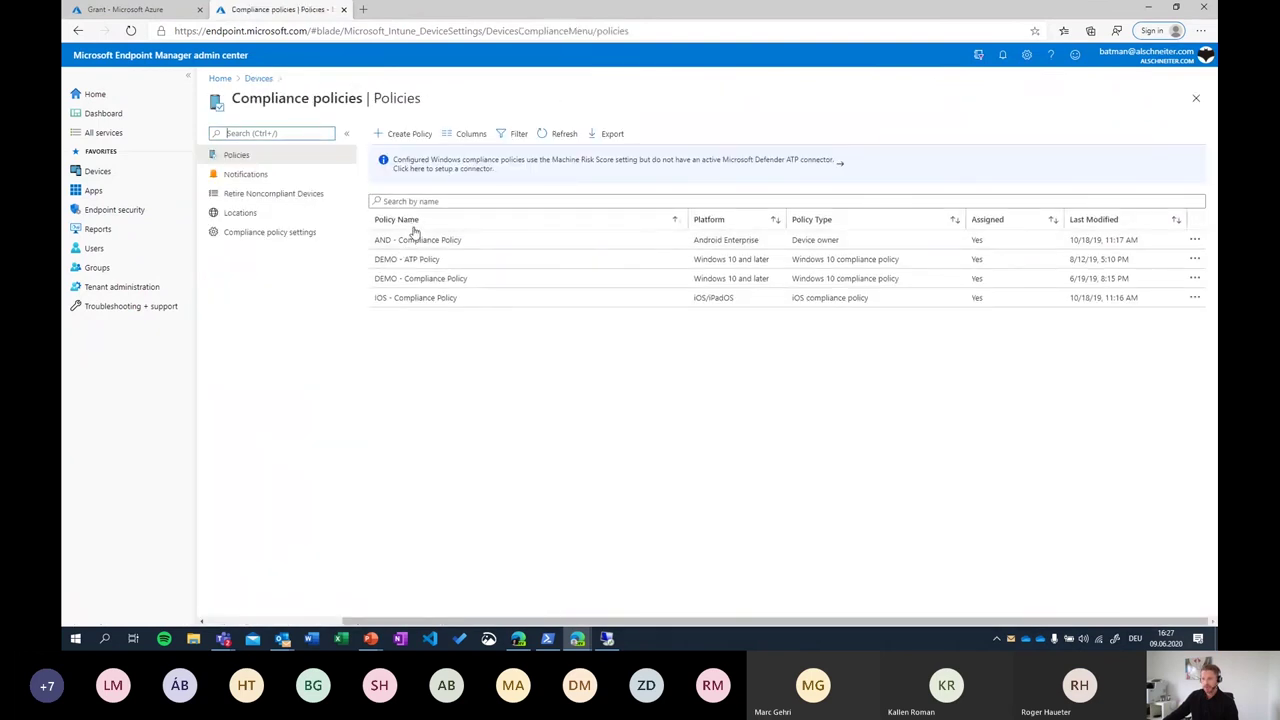
left_click(460, 283)
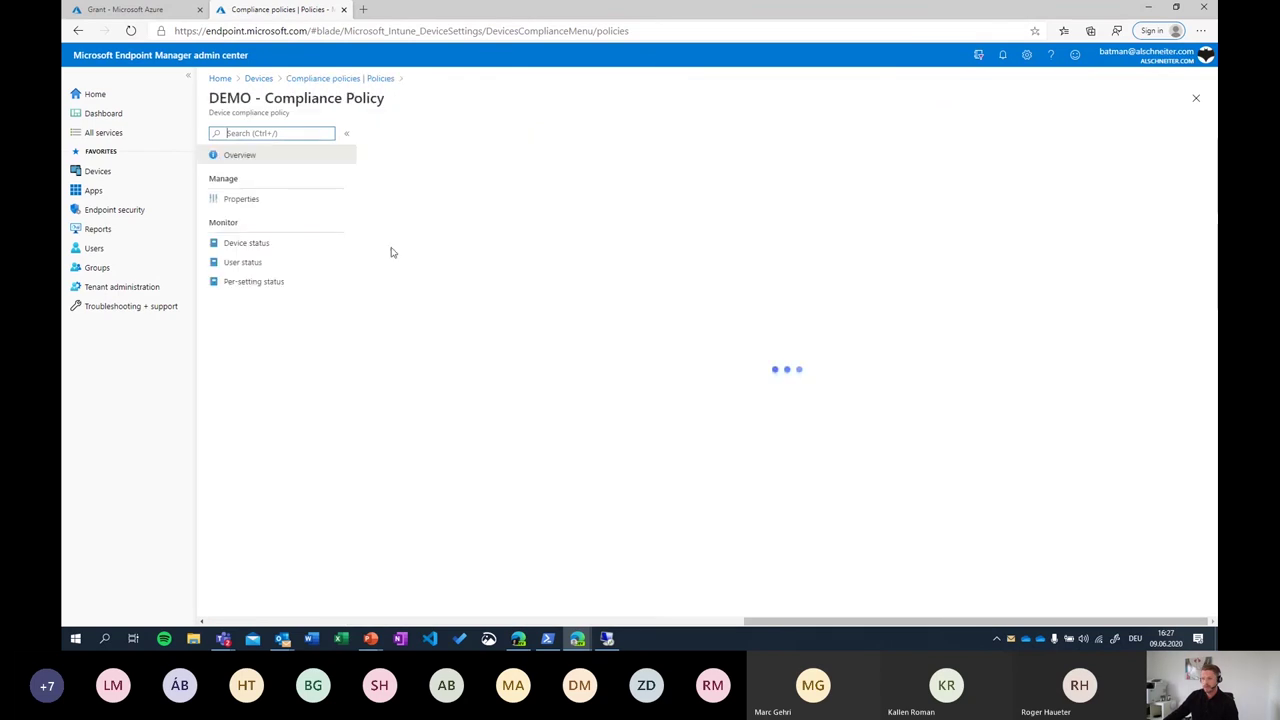
left_click(243, 204)
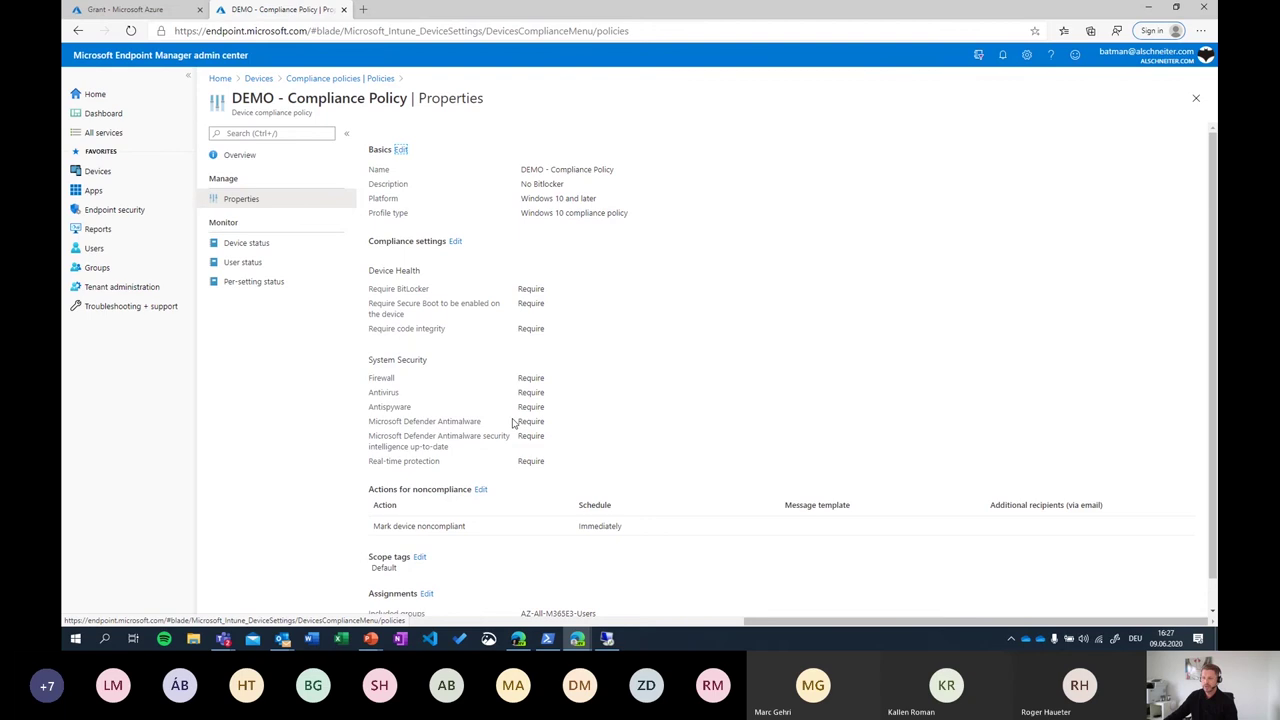
scroll(514, 423, "down", 1)
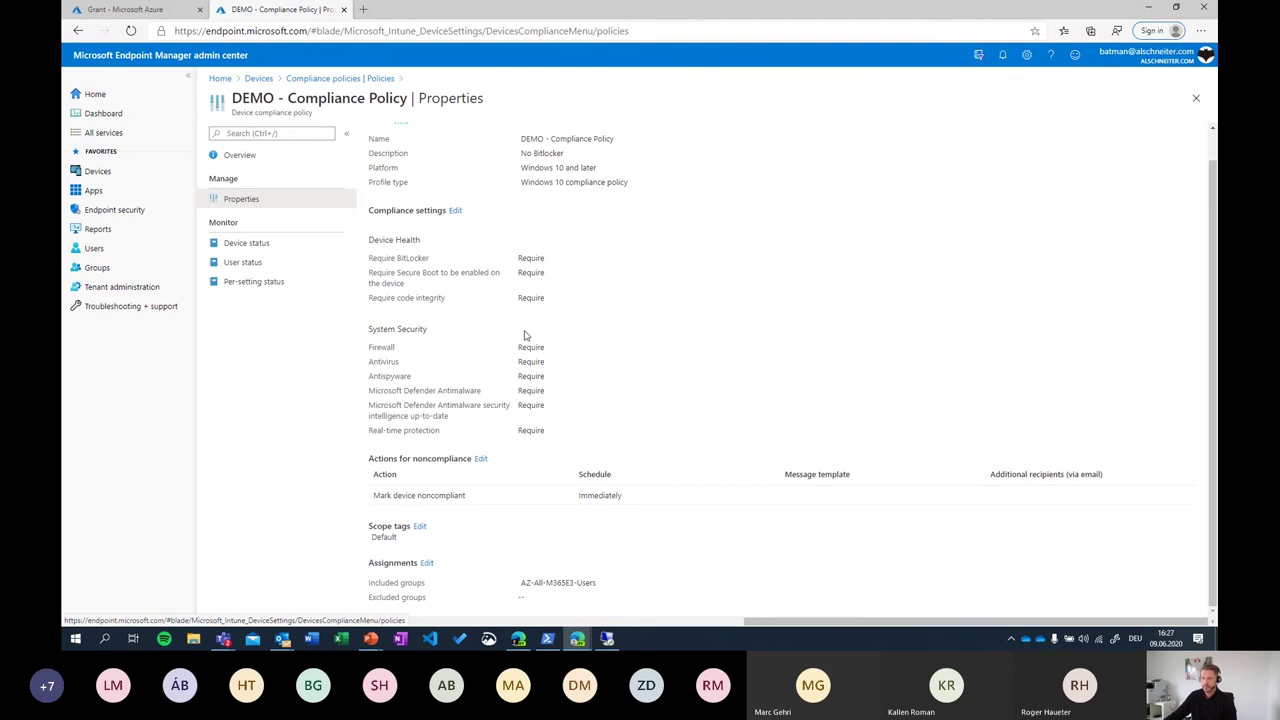
scroll(525, 335, "up", 1)
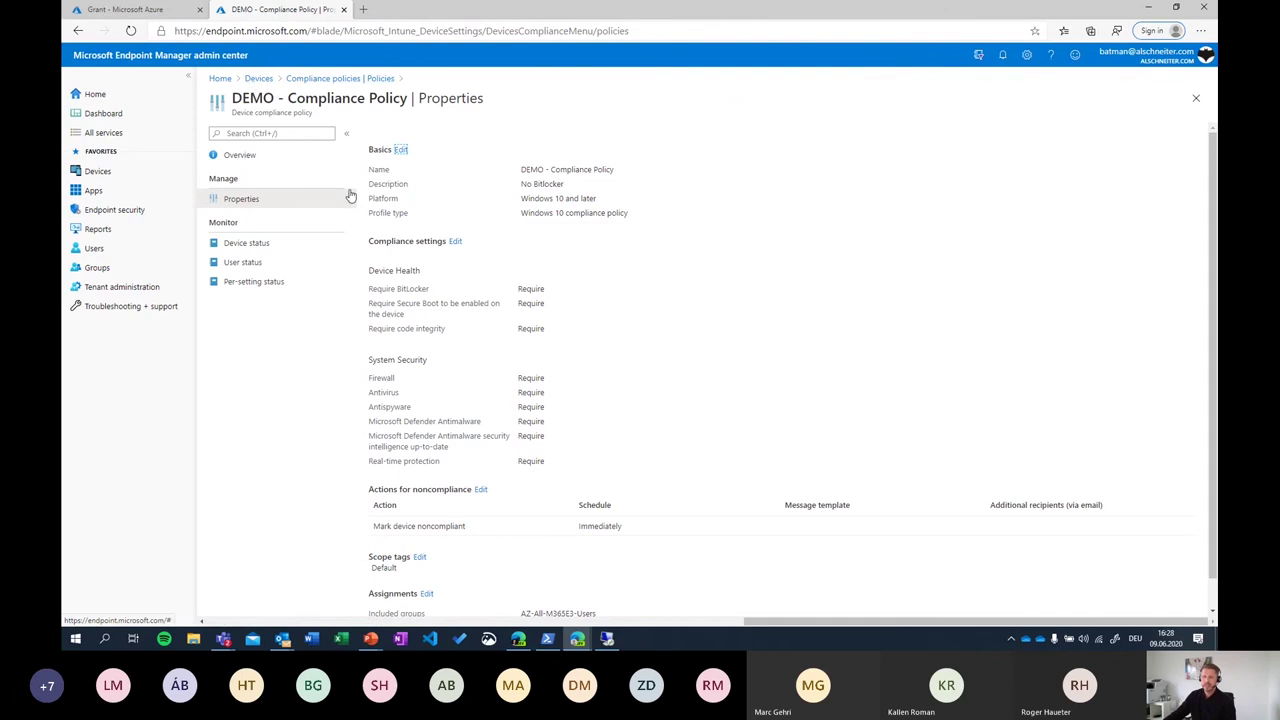
Return to the Devices overview and try to open its list of configuration profiles
left_click(258, 78)
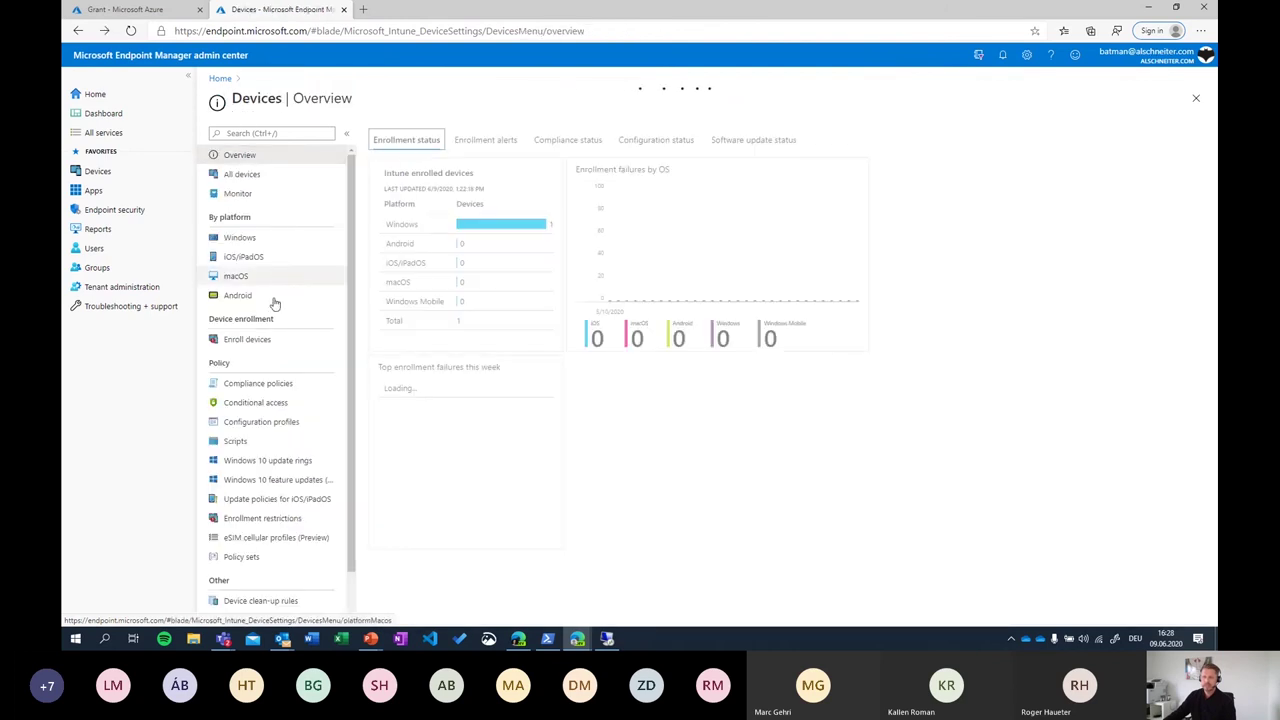
left_click(266, 425)
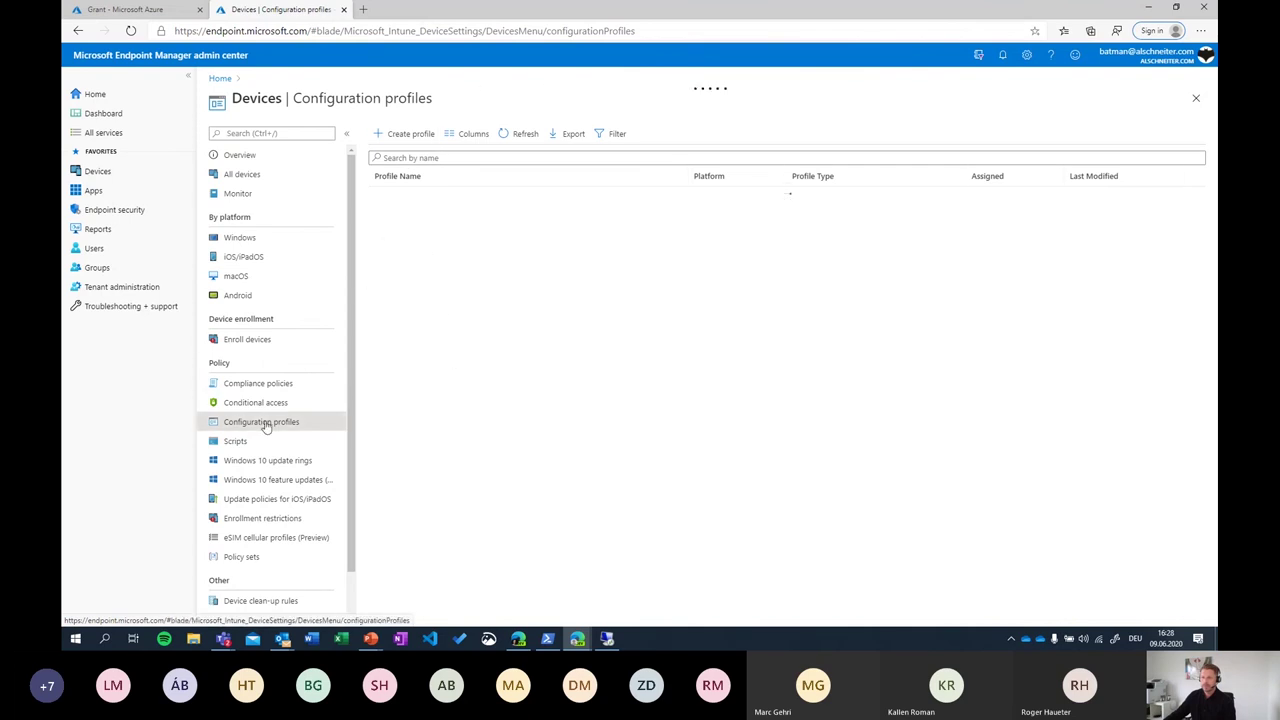
left_click(262, 404)
left_click(266, 421)
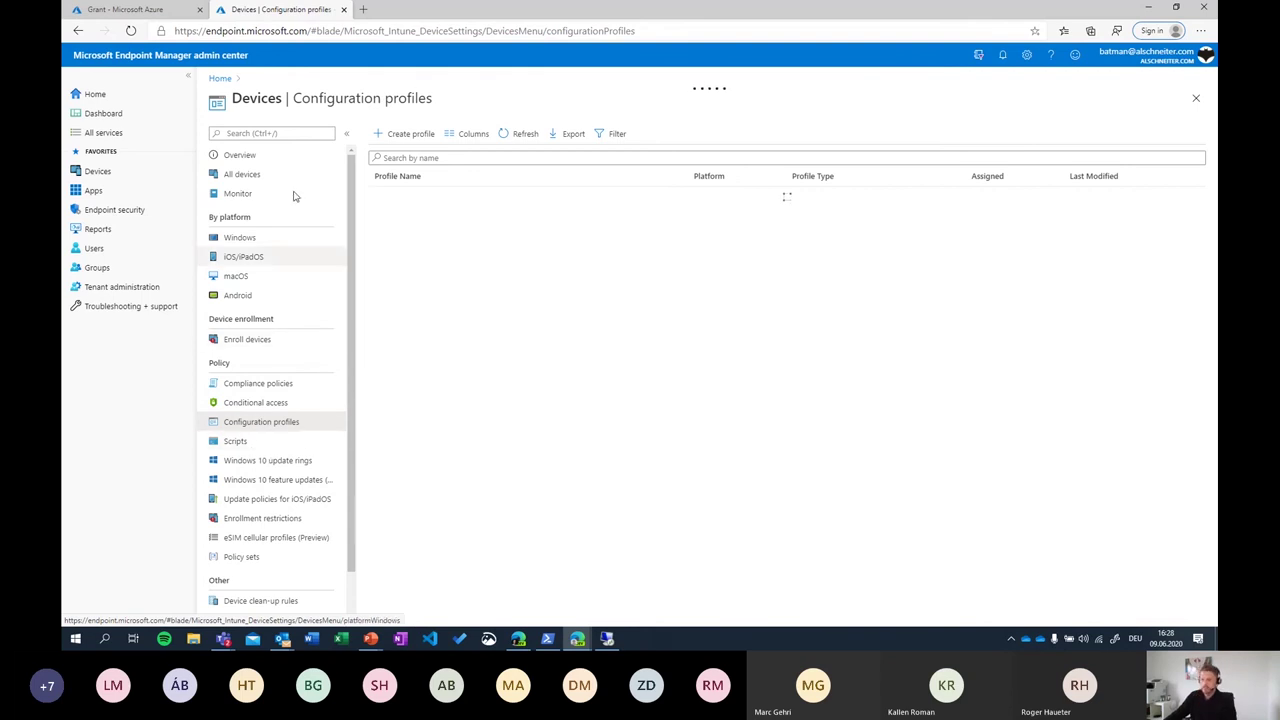
Reload the admin center from endpoint.microsoft.com and display the configuration profiles for devices
left_click(382, 40)
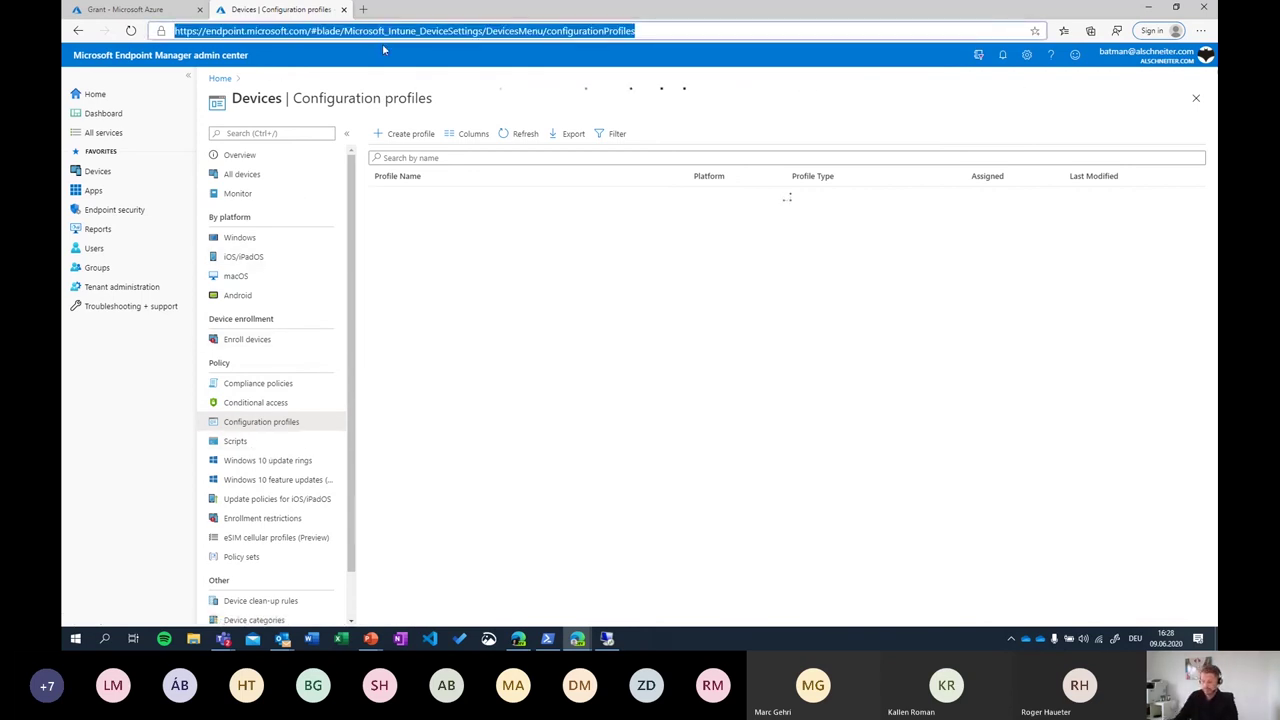
type("end")
key("Return")
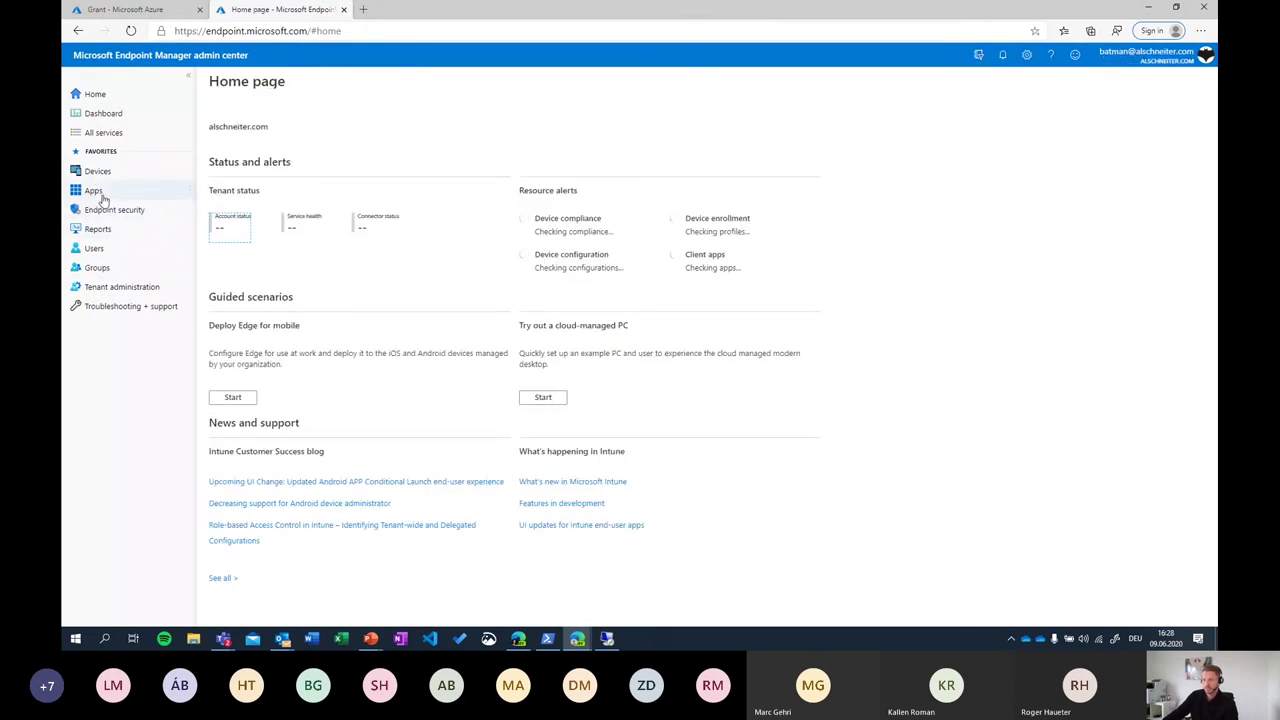
left_click(100, 171)
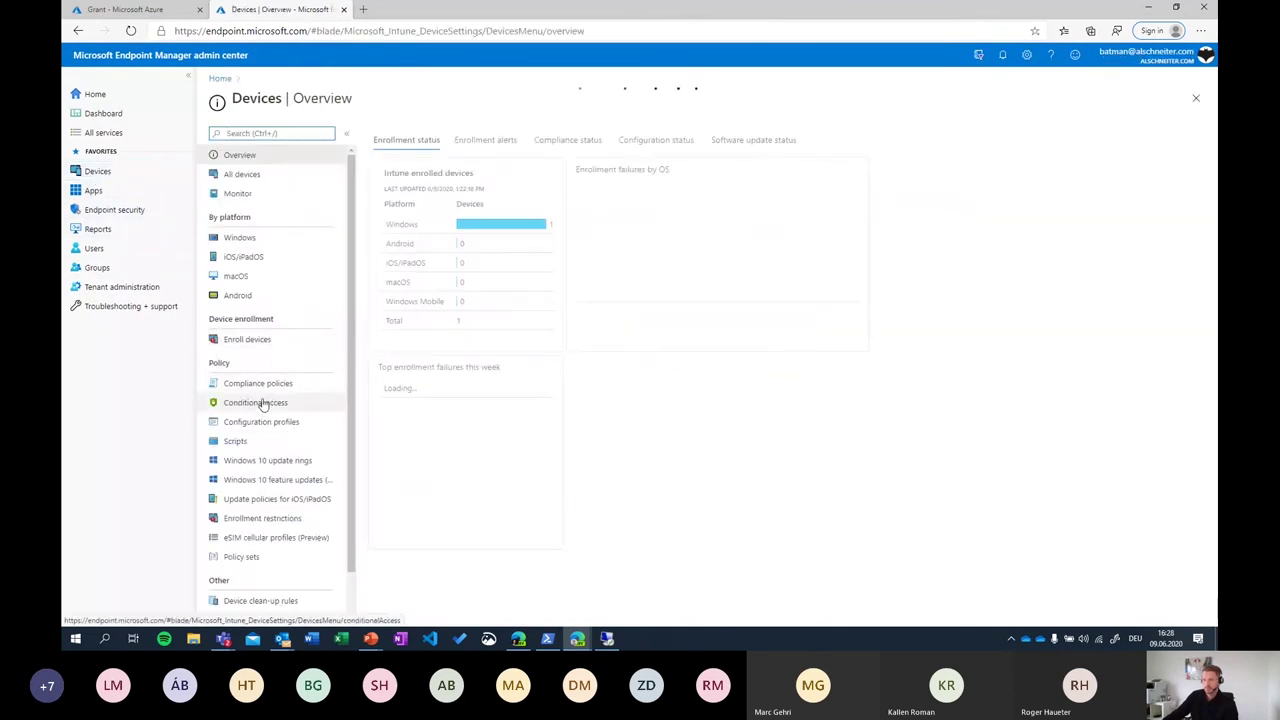
left_click(260, 421)
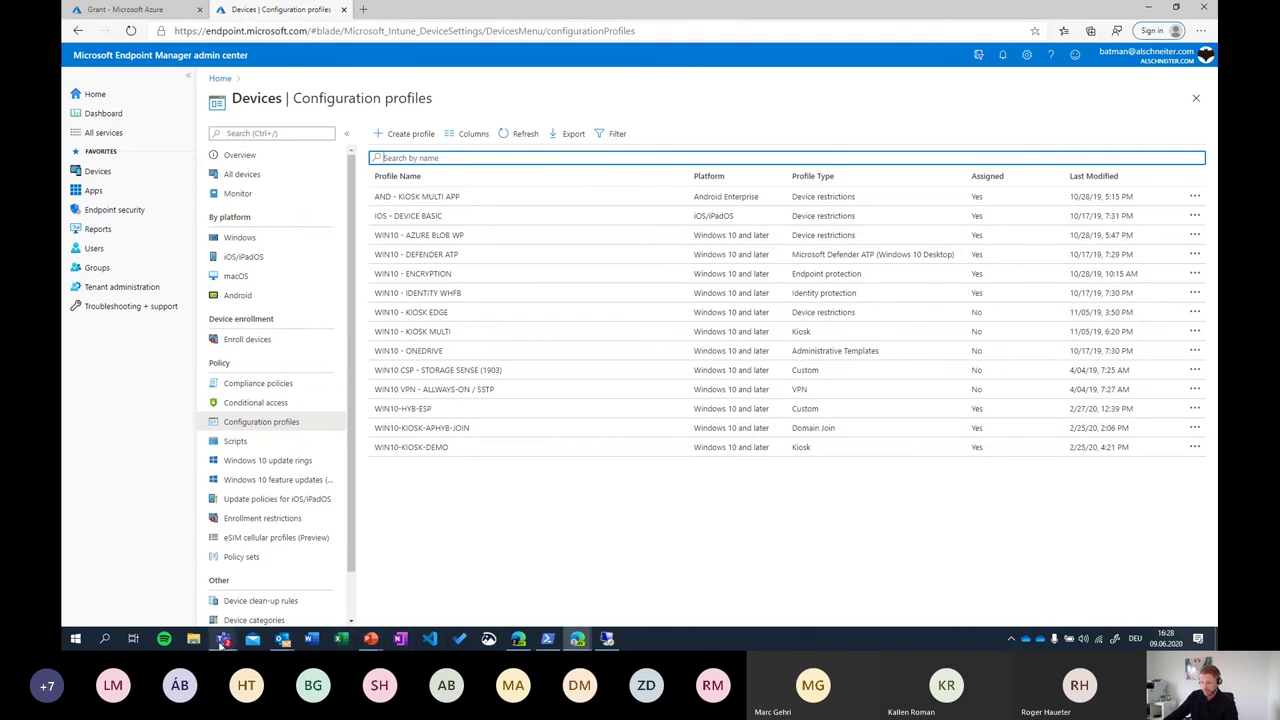
Switch back to the running PowerPoint slide show on the Utilize Microsoft Intune slide
left_click(372, 640)
left_click(488, 583)
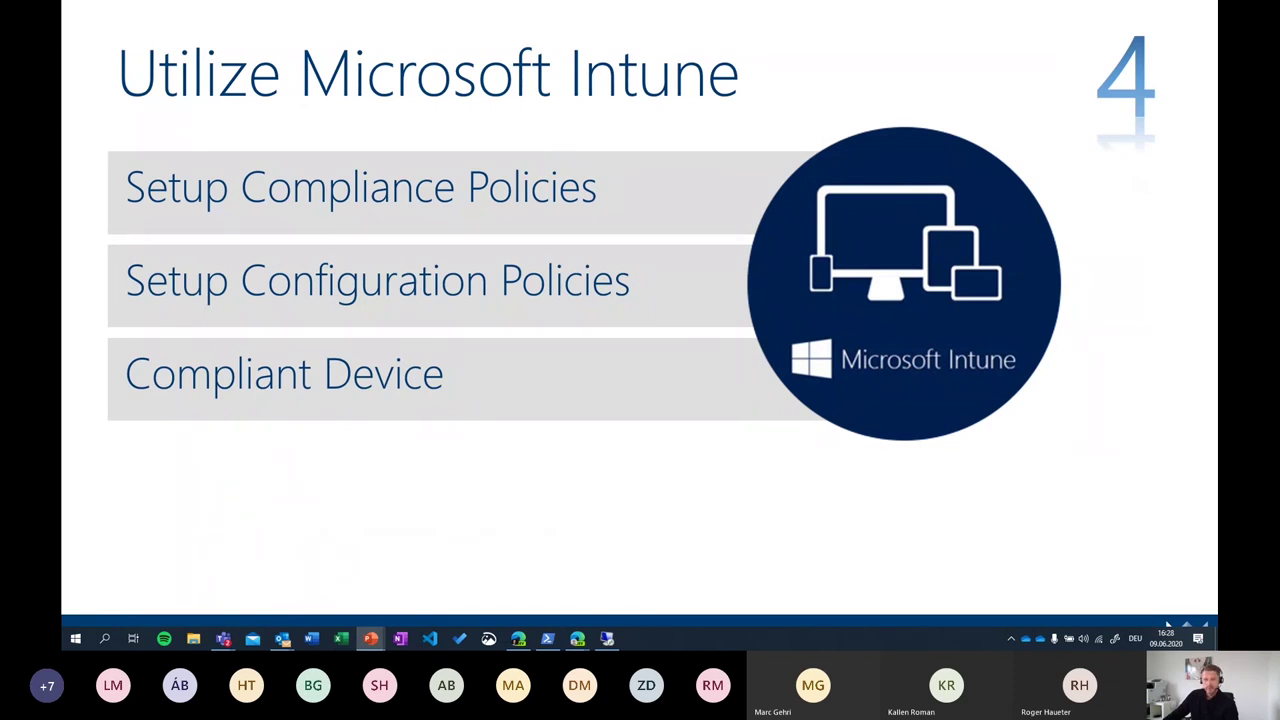
Advance the slide show past the Notifications slide to "Where are we now?" and reveal its first two points
key("Right")
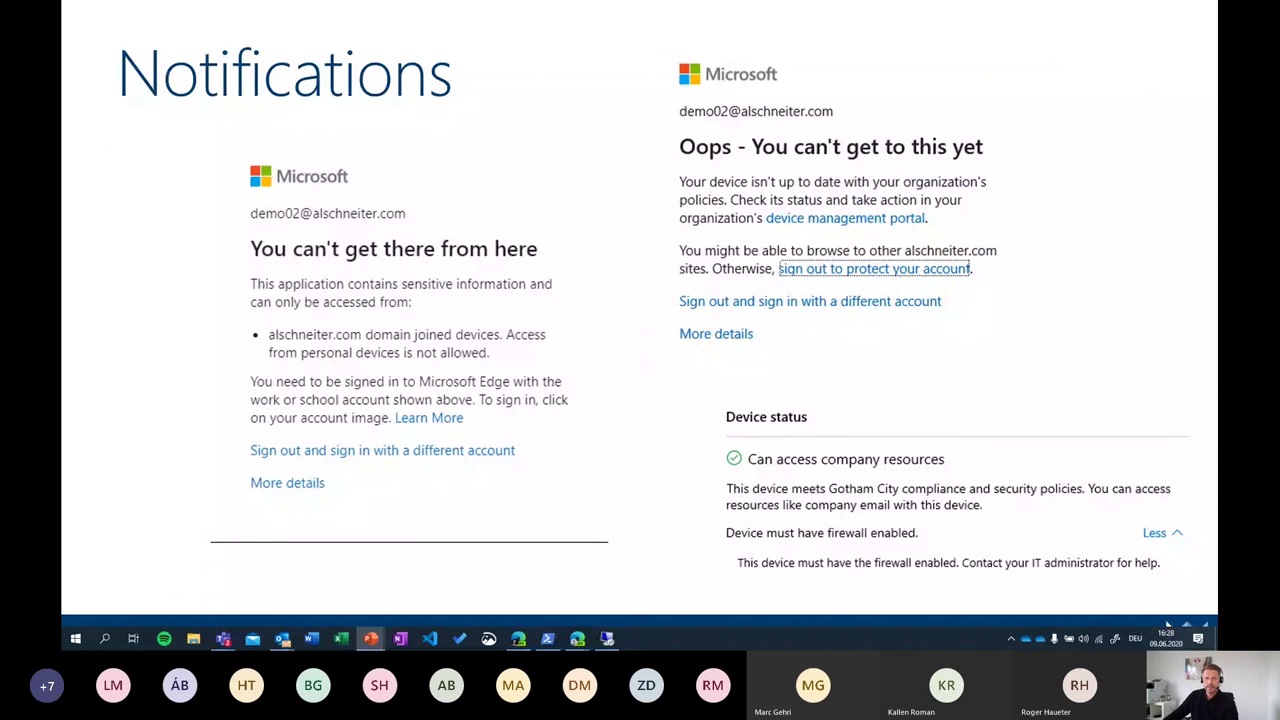
key("Left")
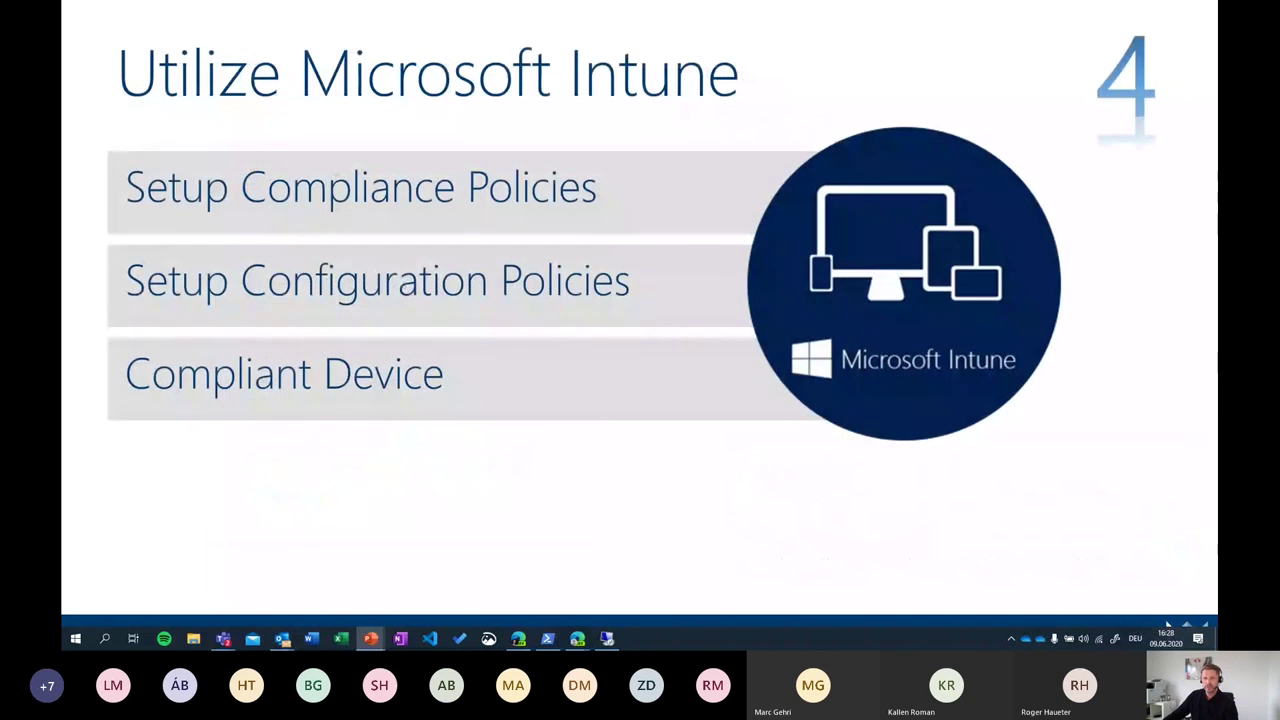
key("Right")
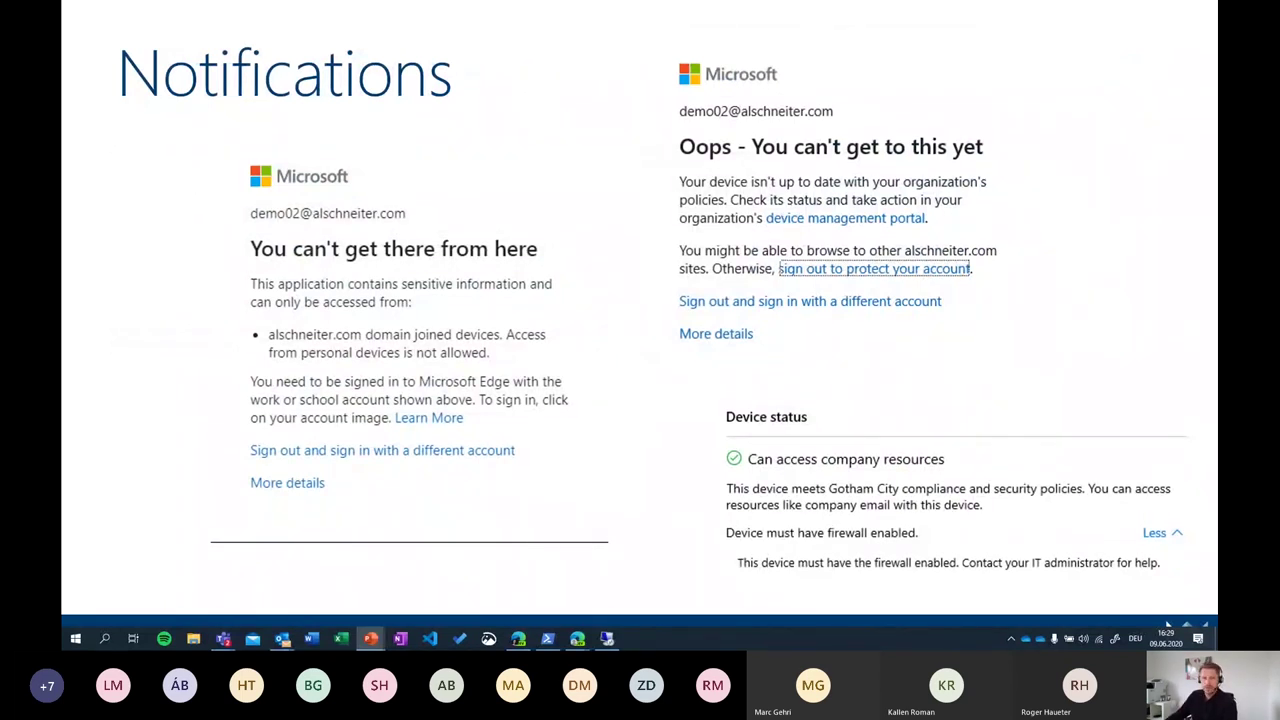
key("Right")
key("Right")
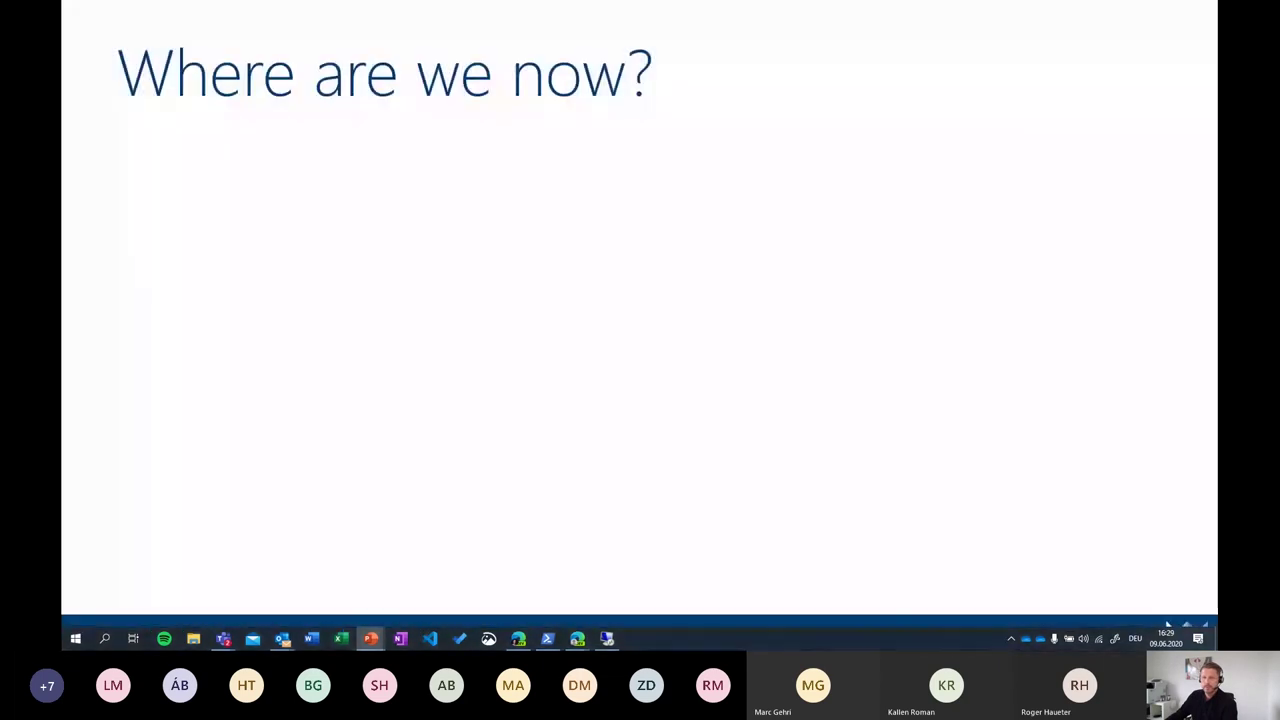
key("Right")
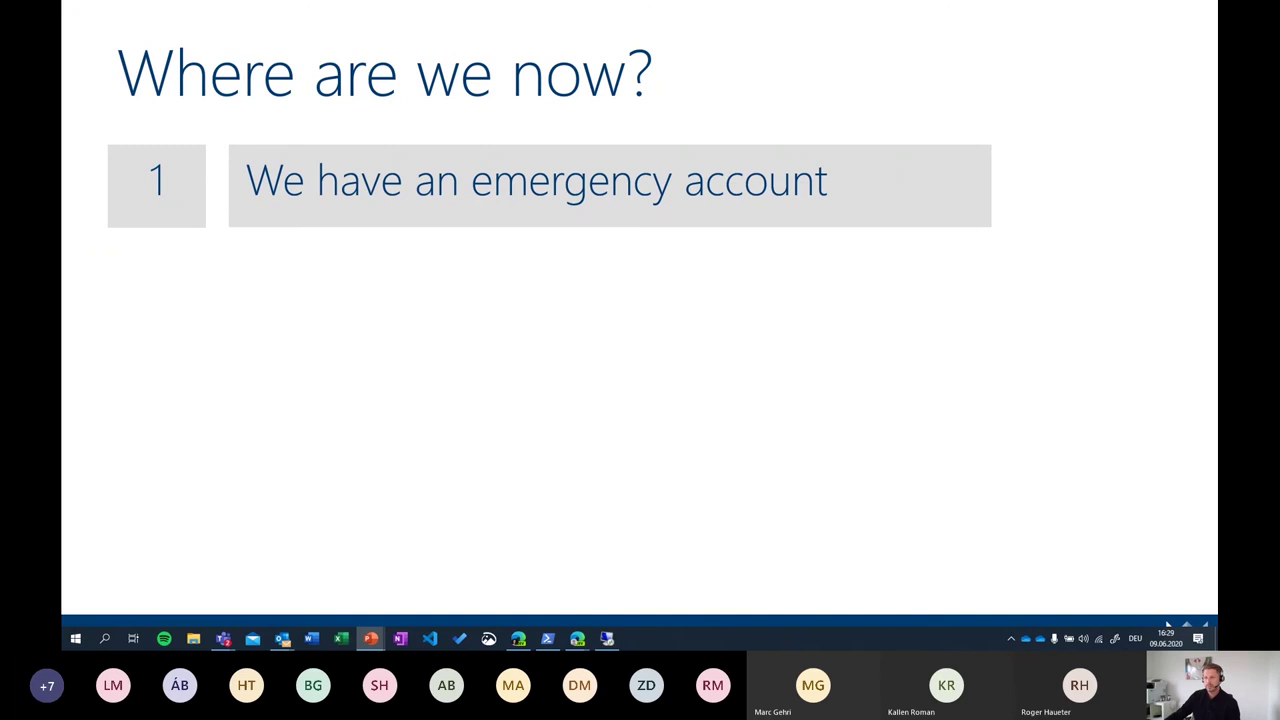
key("Right")
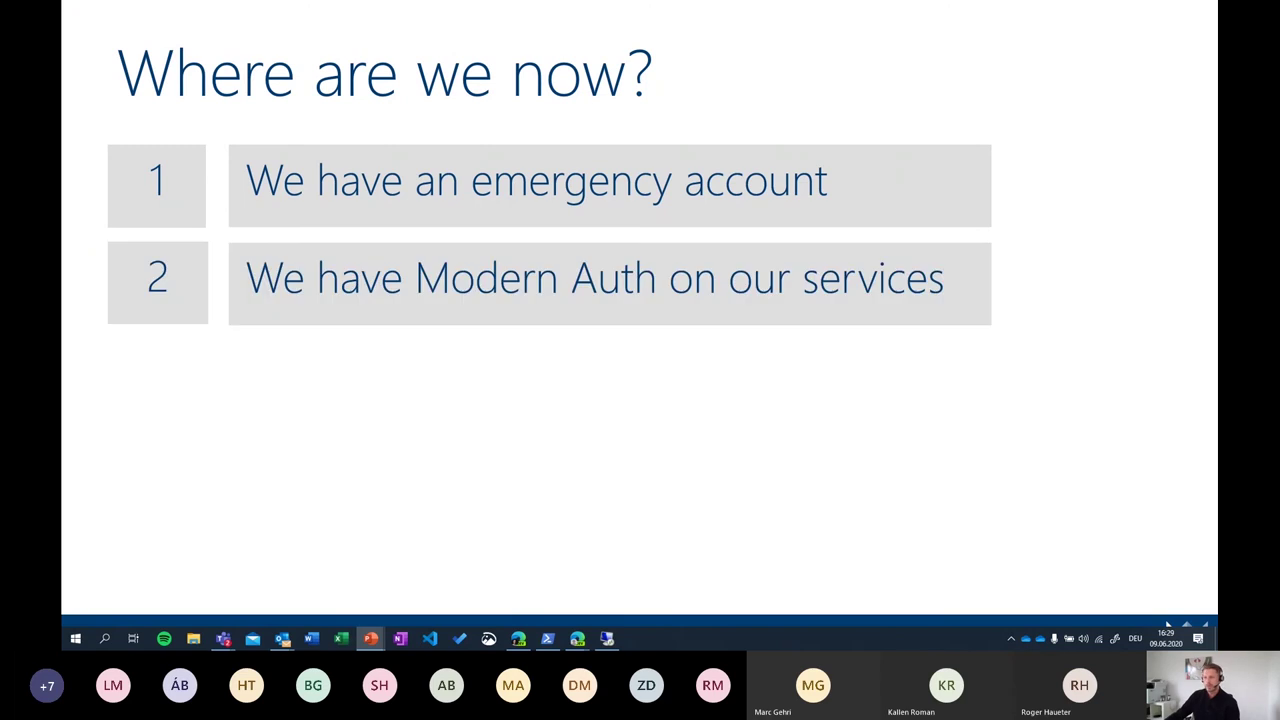
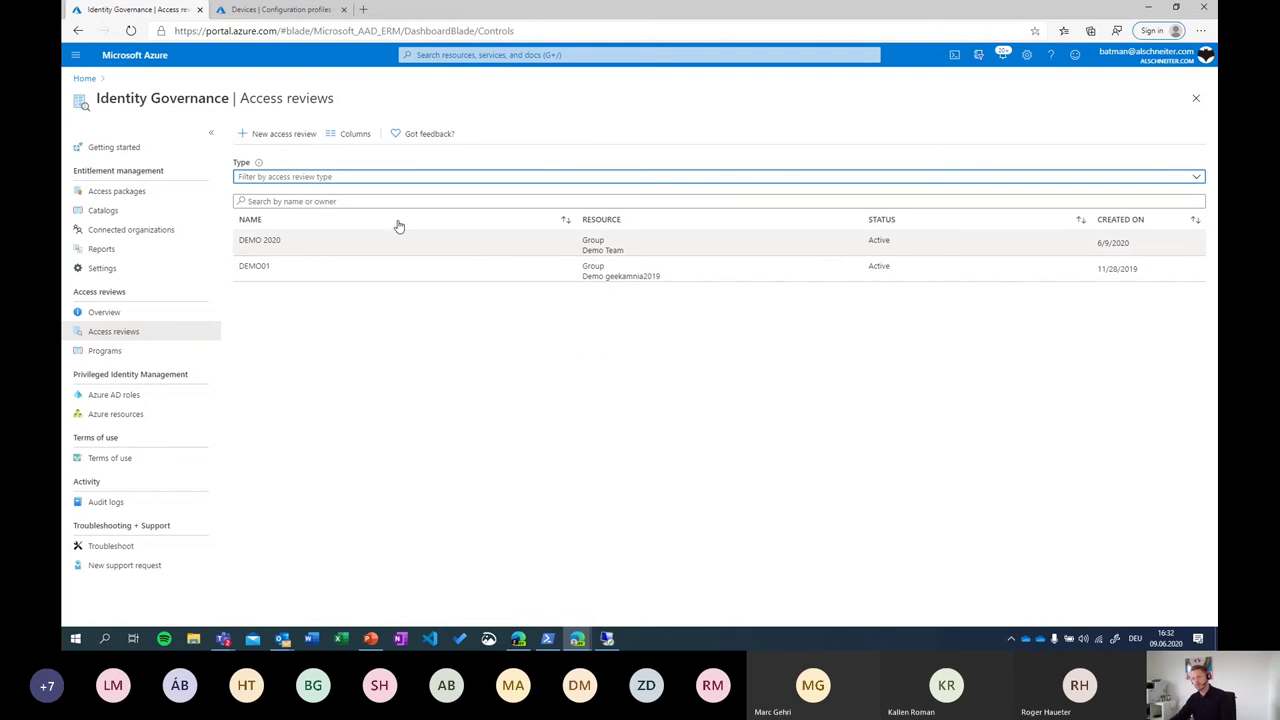
Start a new access review in Identity Governance and name it TEST
left_click(274, 135)
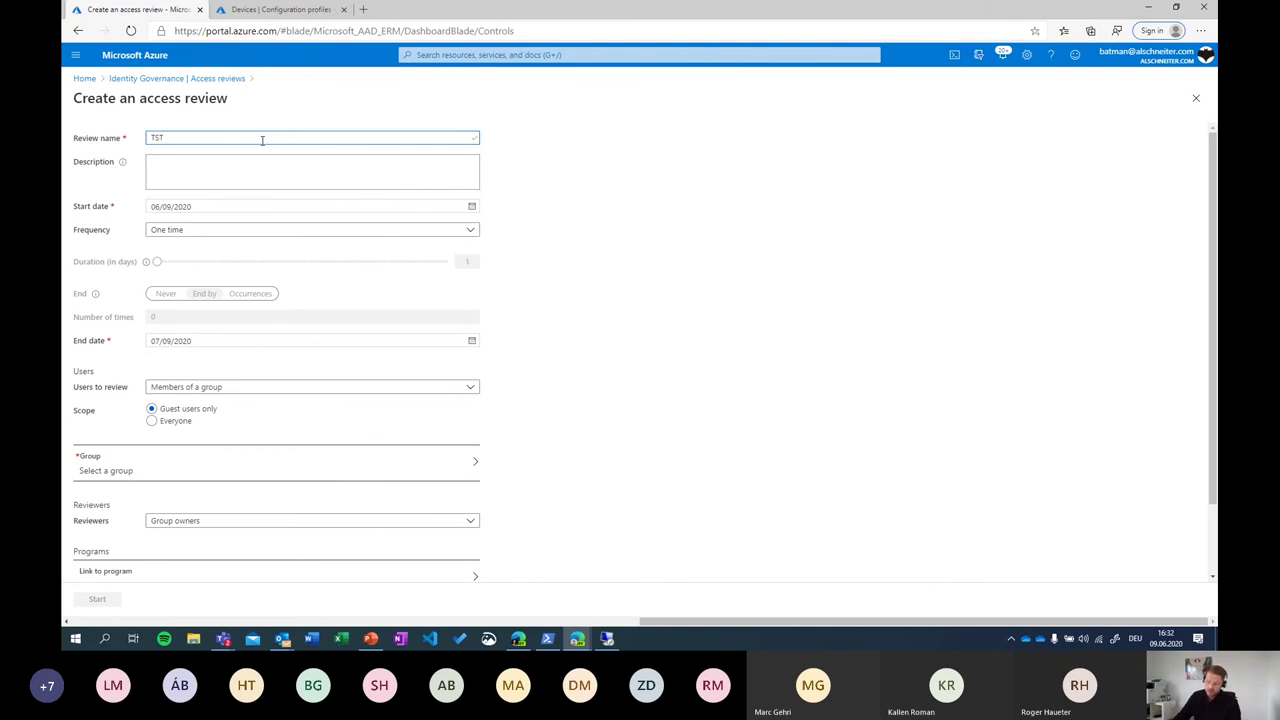
key("BackSpace")
key("BackSpace")
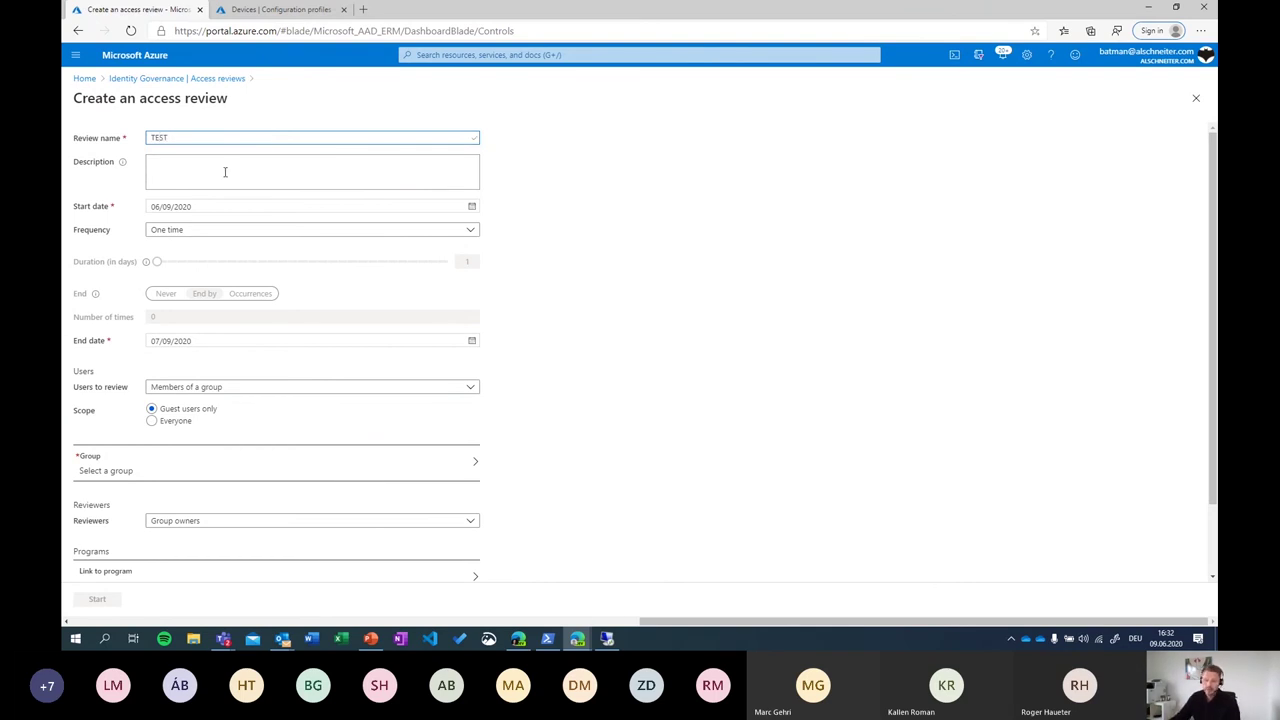
Make the access review recur monthly with a duration of 27 days and set its end to Never
left_click(222, 232)
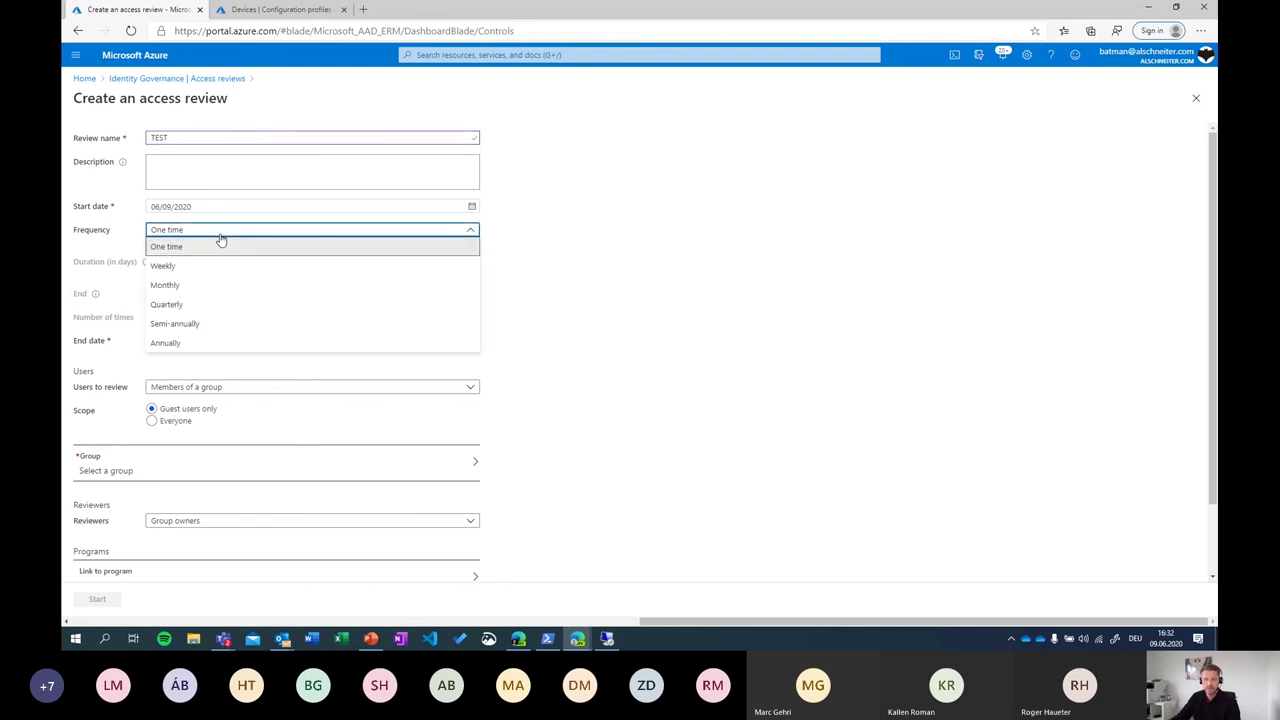
left_click(197, 285)
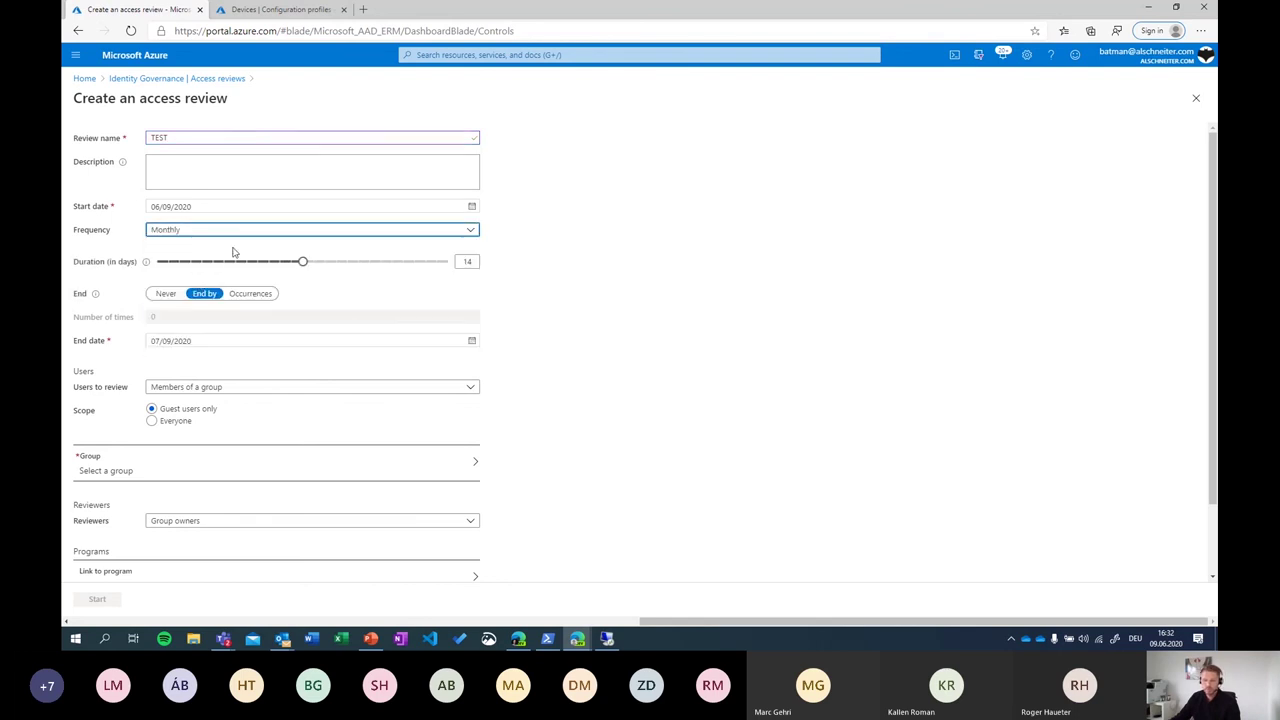
left_click_drag(303, 261, 459, 263)
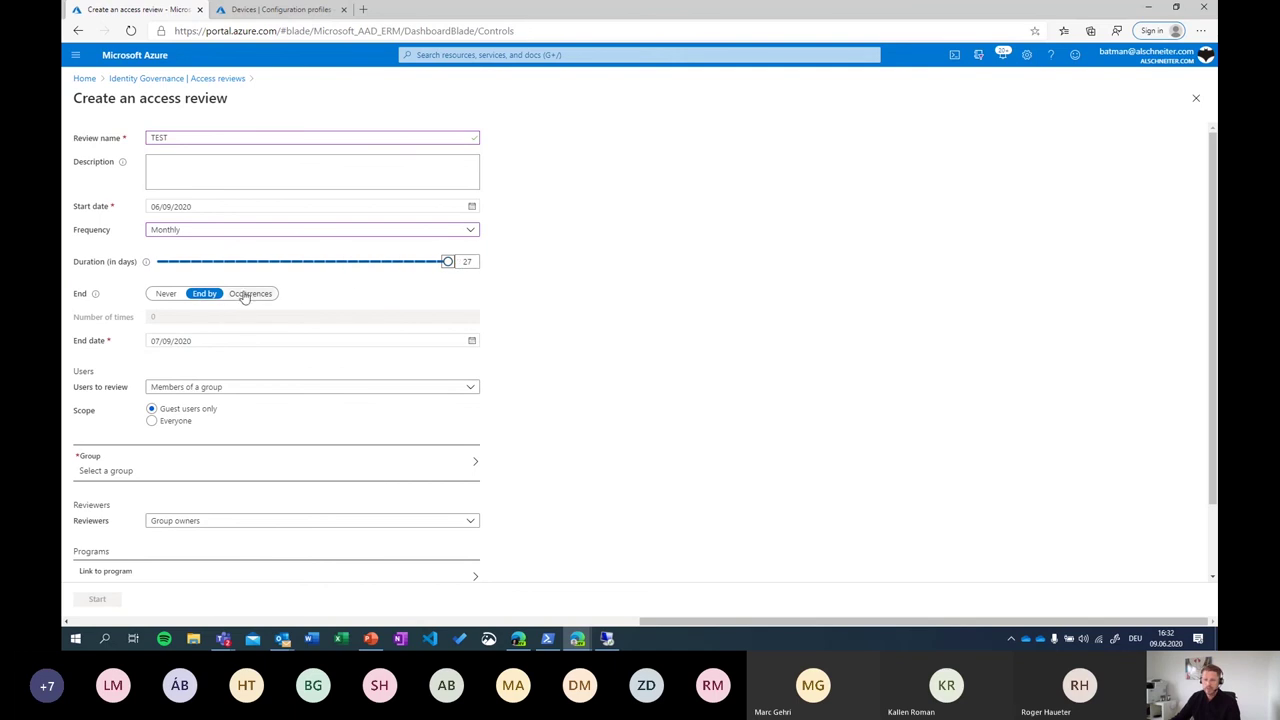
left_click(162, 294)
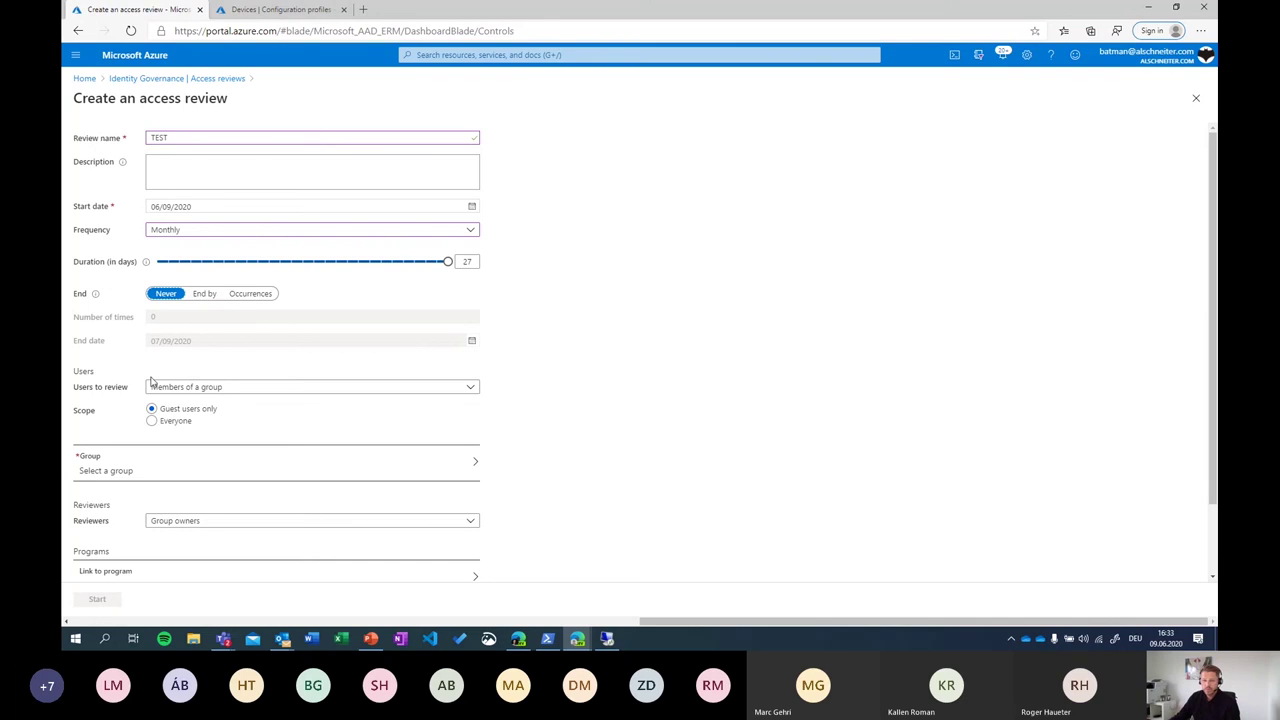
Keep Members of a group as the users to review and choose Demo Team as the group
left_click(238, 390)
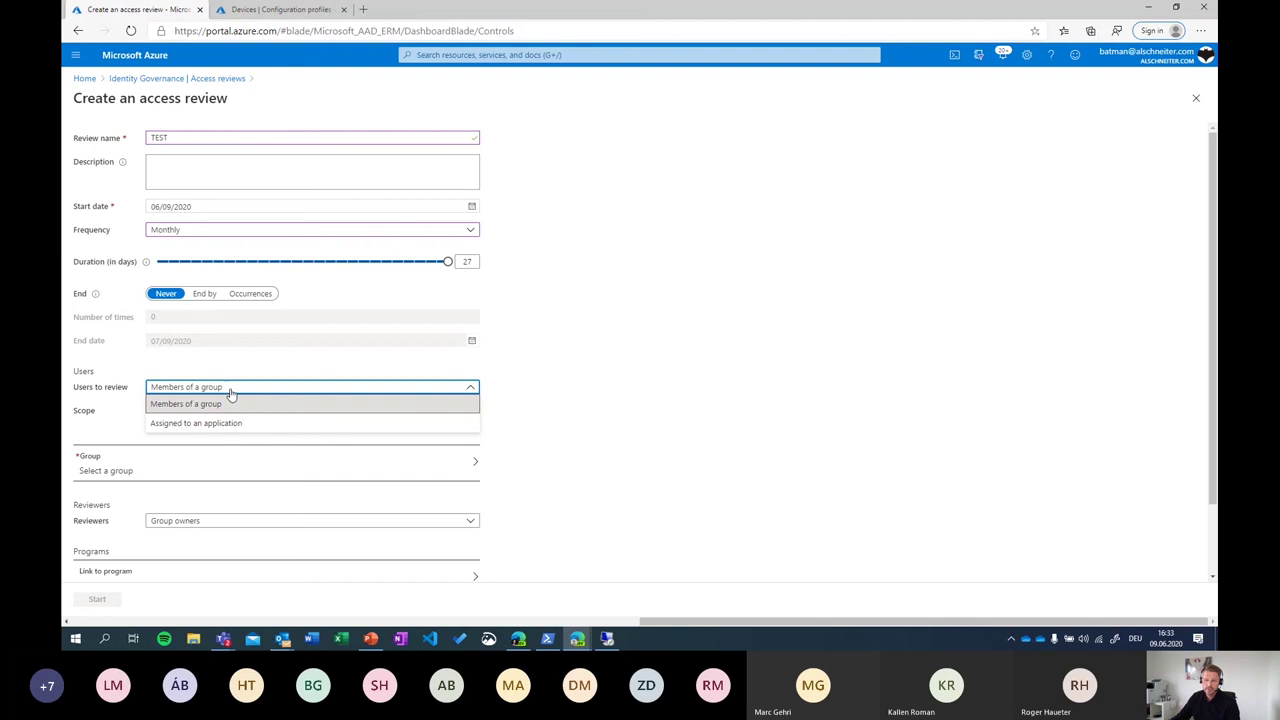
left_click(234, 384)
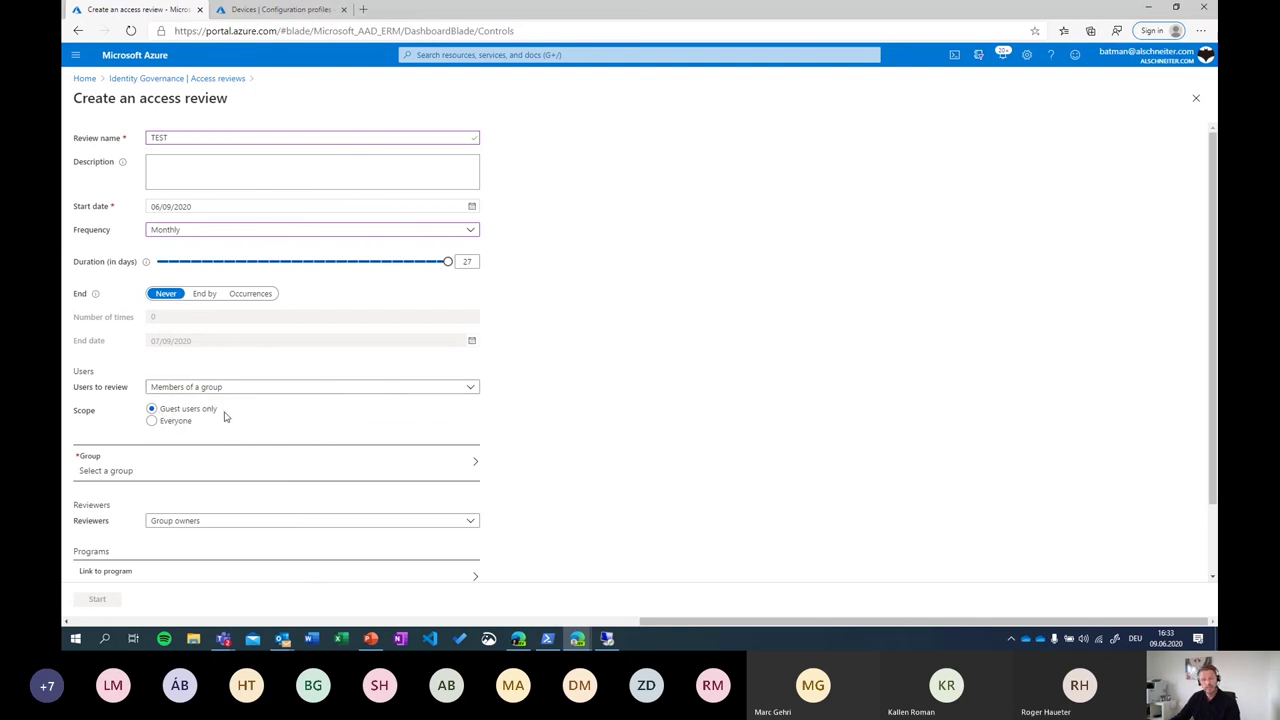
left_click(158, 470)
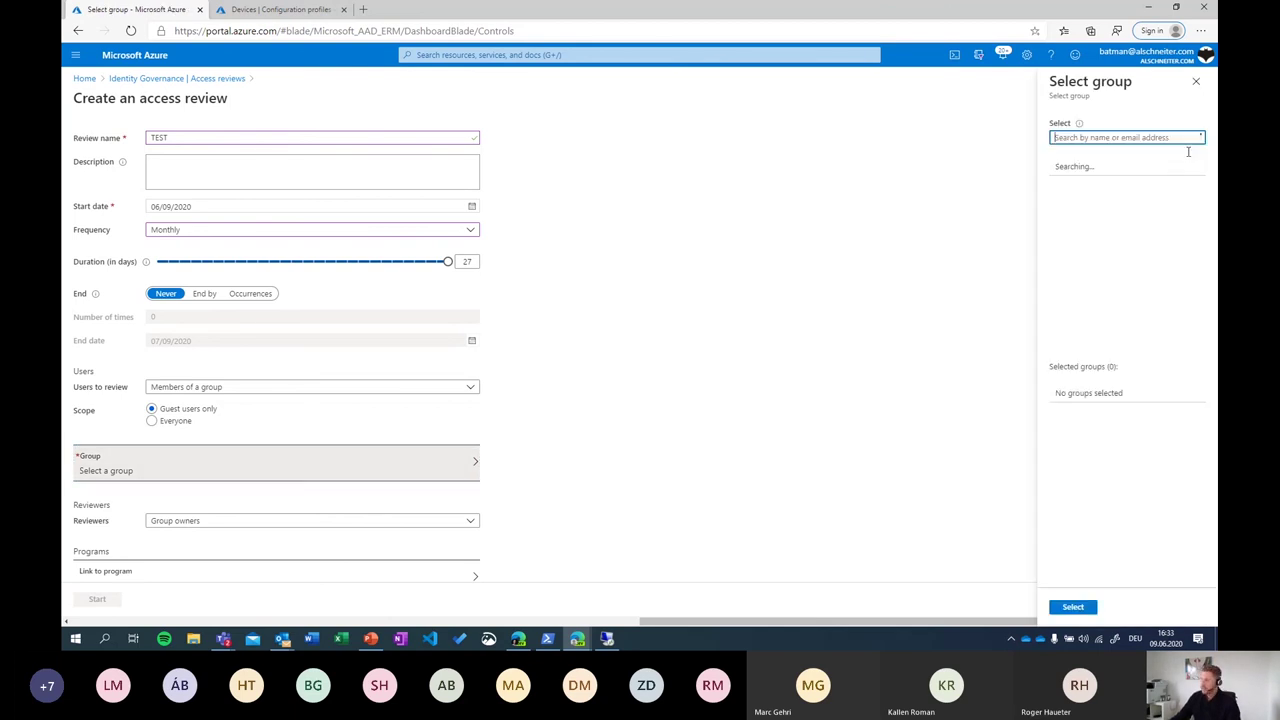
left_click(1055, 138)
type("demo")
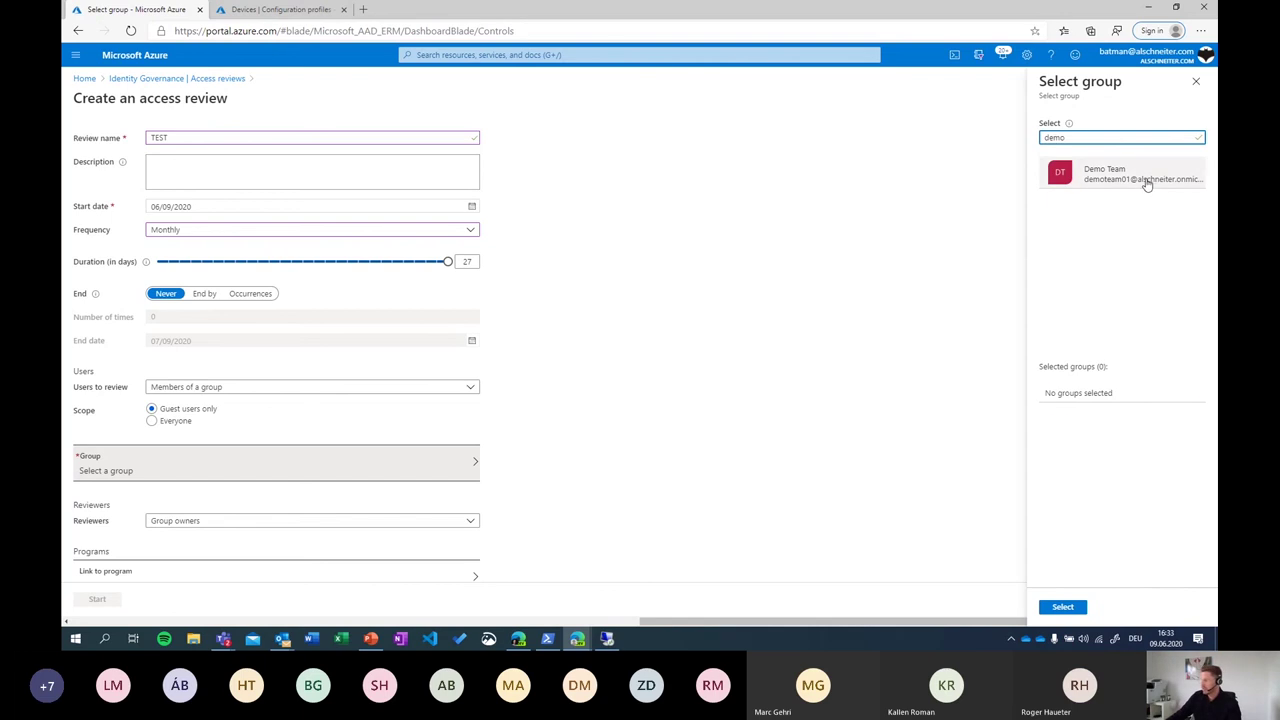
left_click(1147, 182)
left_click(1063, 607)
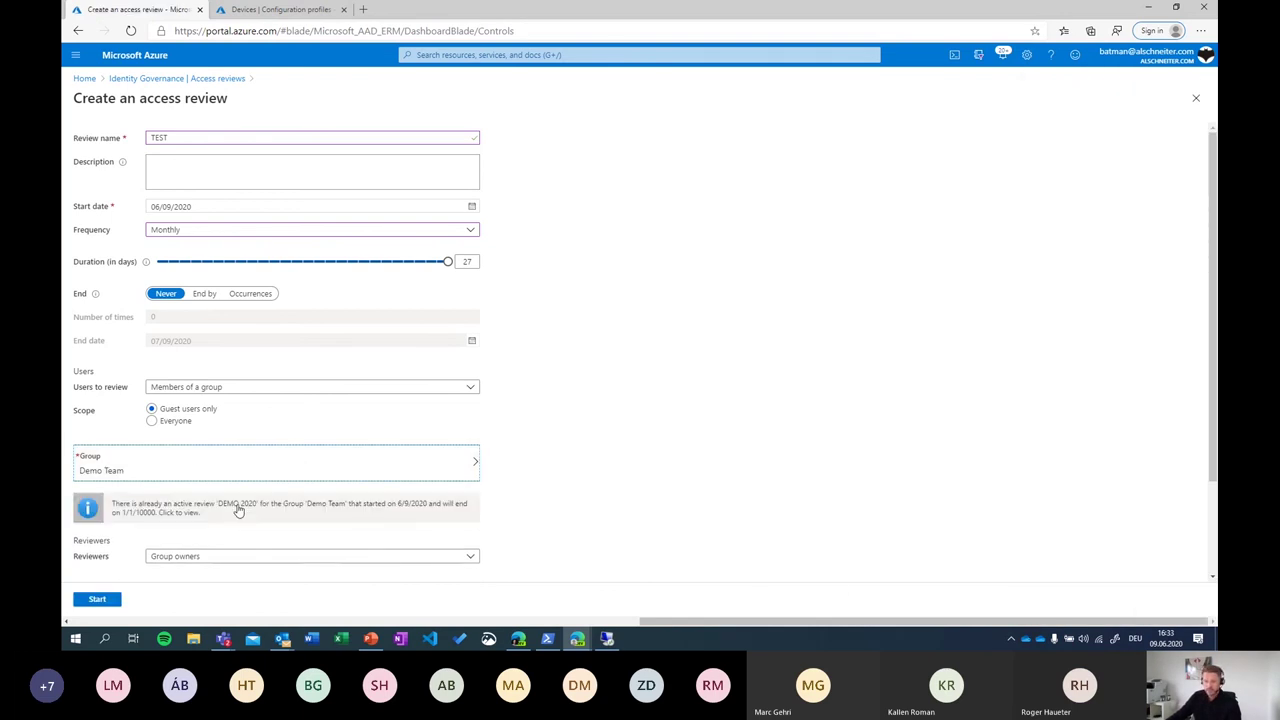
Change the reviewers to Selected users and assign demo02 as the reviewer
scroll(141, 421, "down", 2)
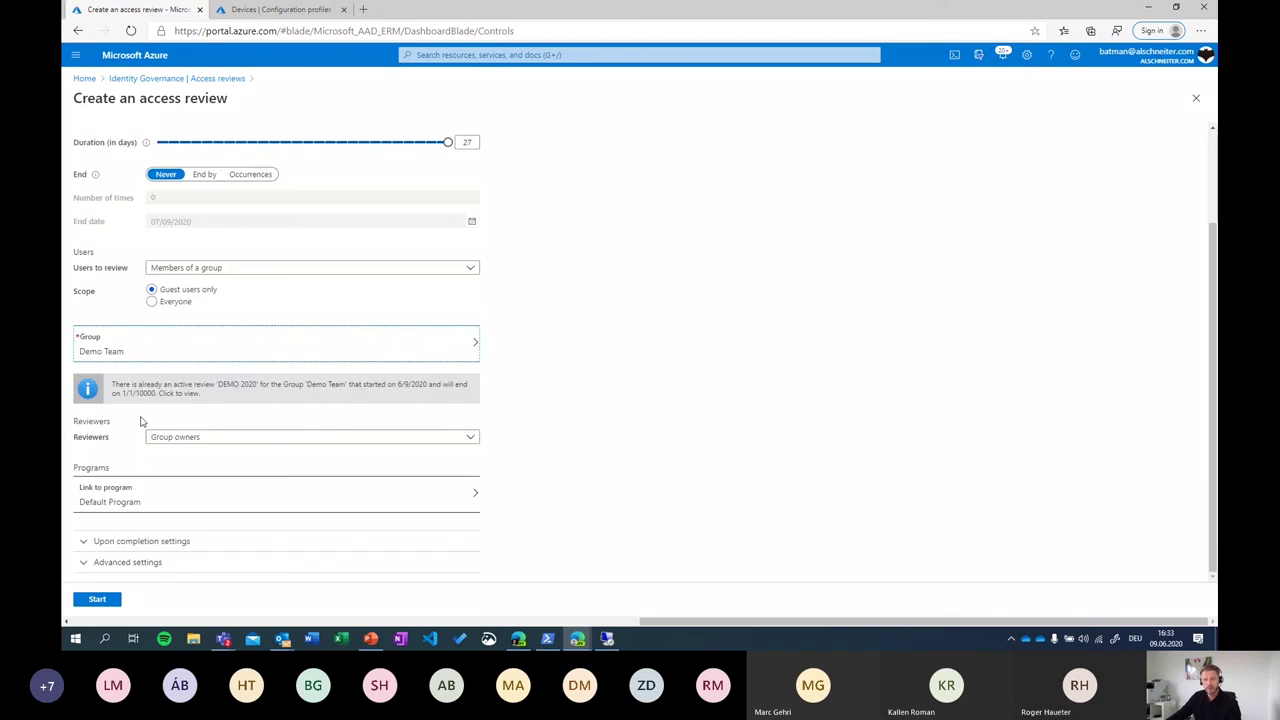
left_click(186, 437)
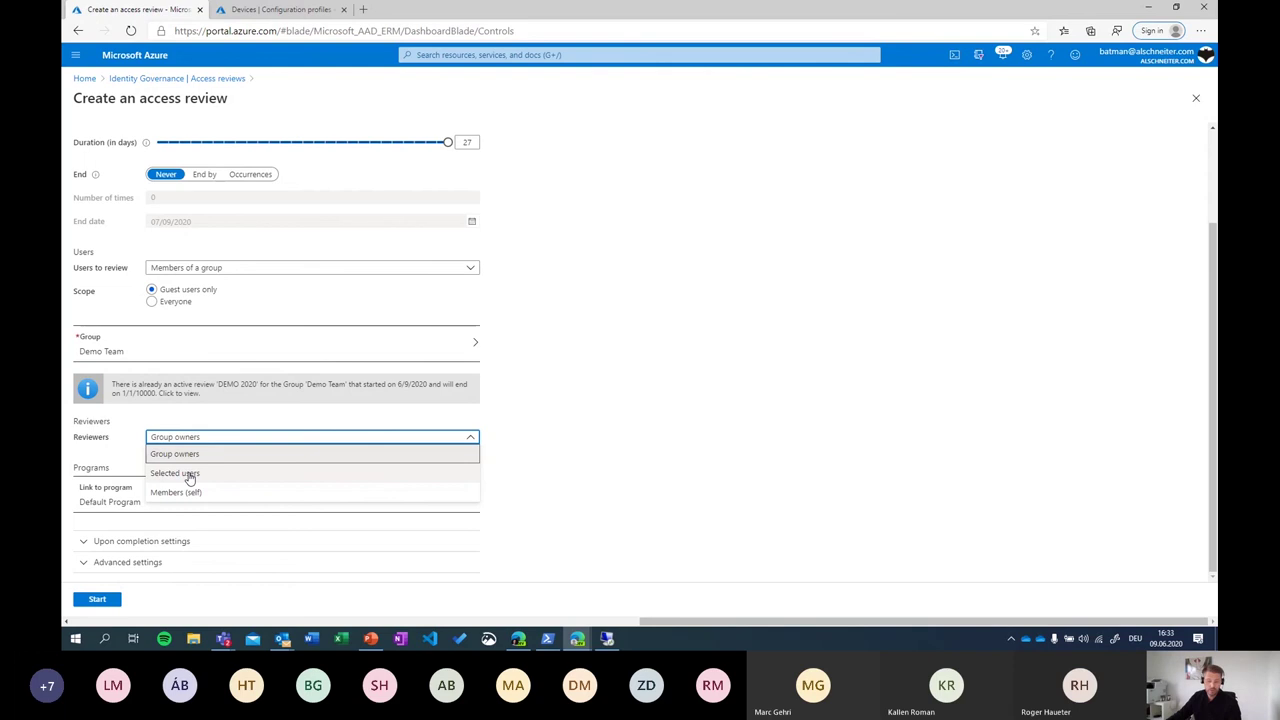
left_click(188, 474)
left_click(163, 478)
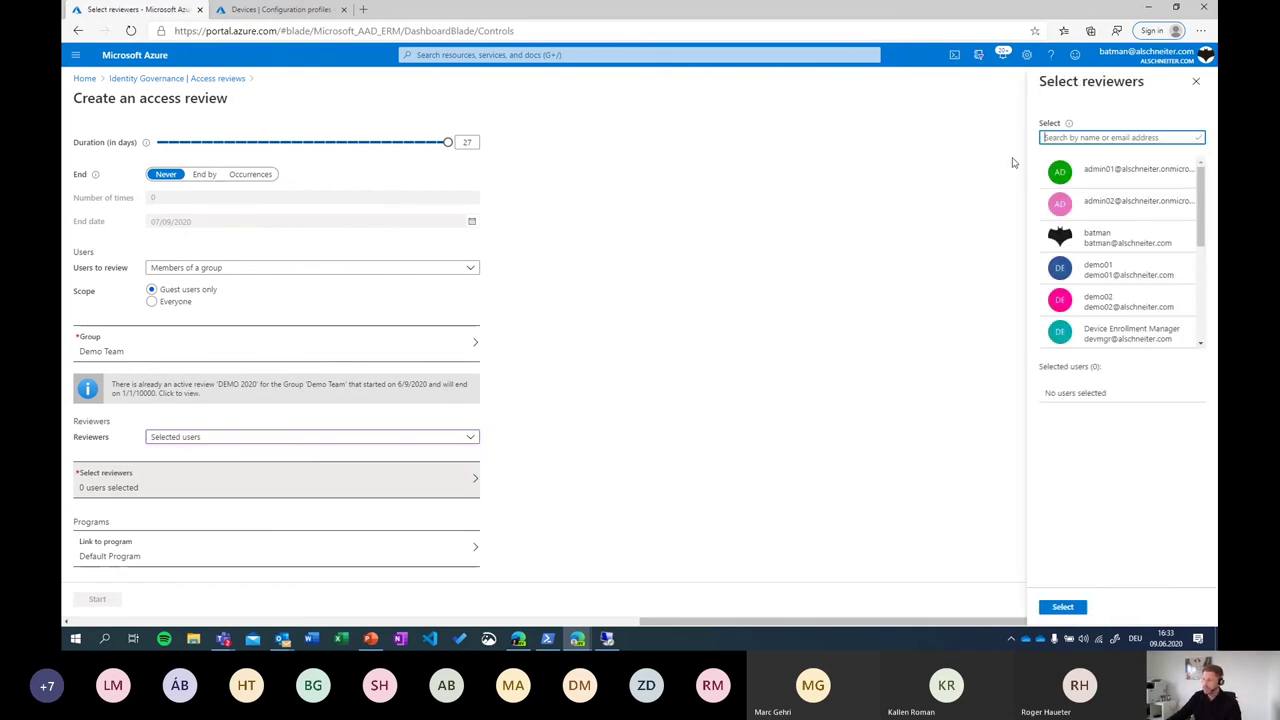
left_click(1100, 300)
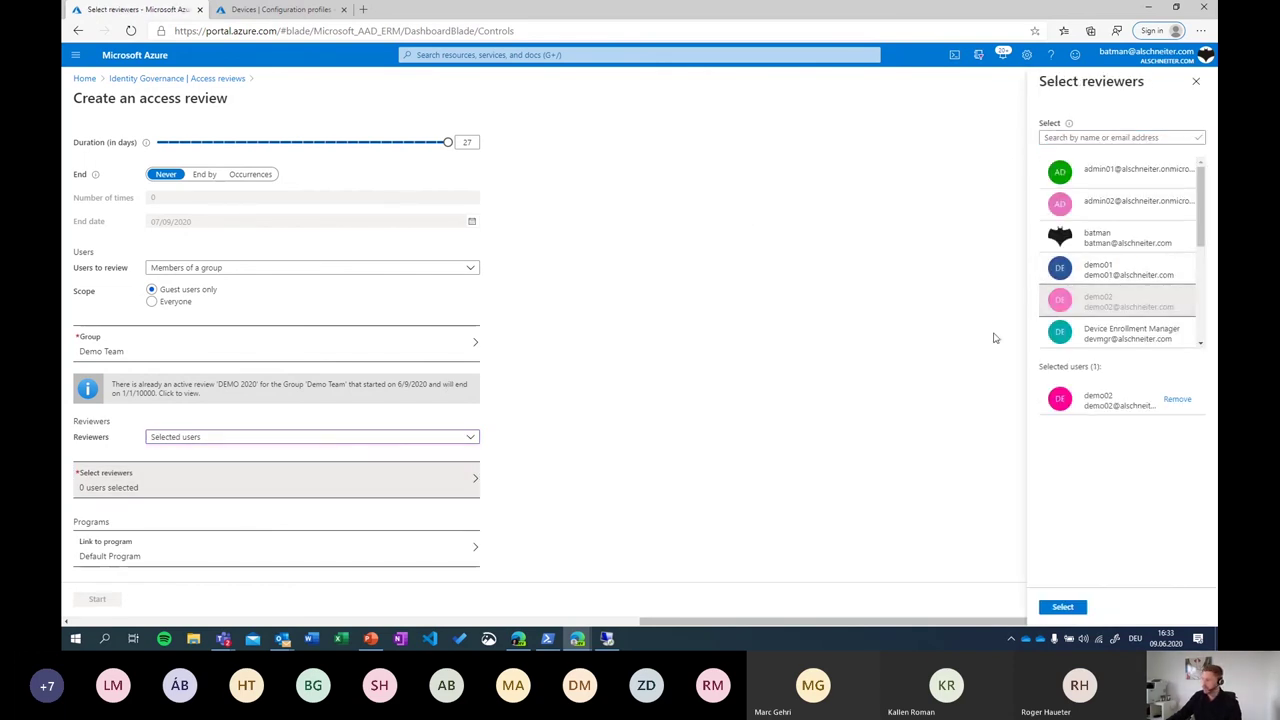
left_click(1062, 607)
In the completion settings, enable auto-applying results to the resource and choose Take recommendations if reviewers don't respond
scroll(295, 496, "down", 1)
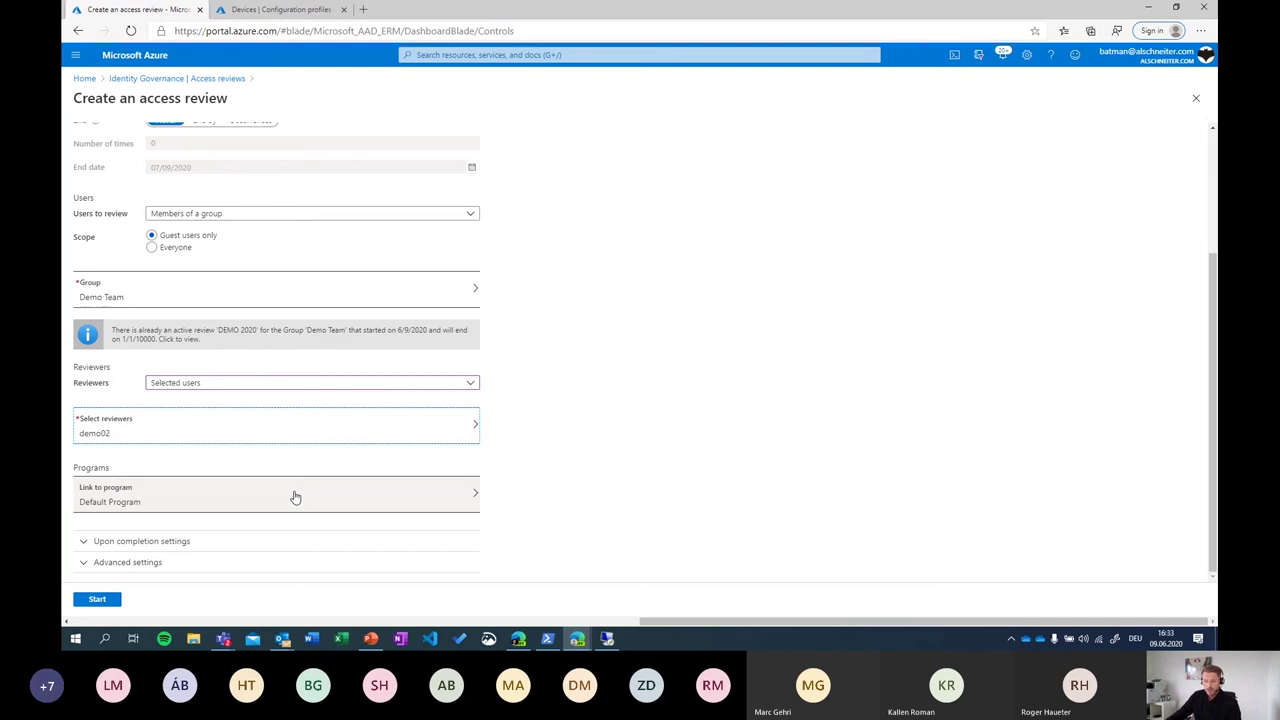
left_click(82, 541)
scroll(142, 531, "down", 1)
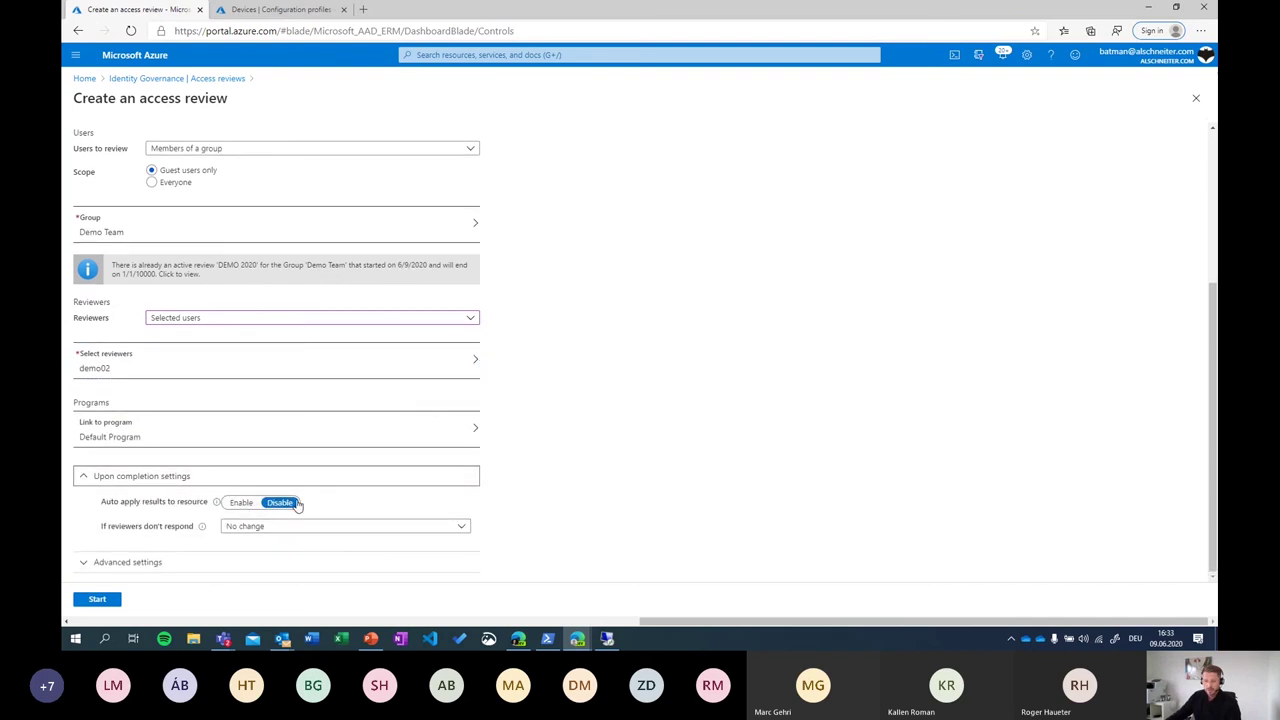
left_click(241, 503)
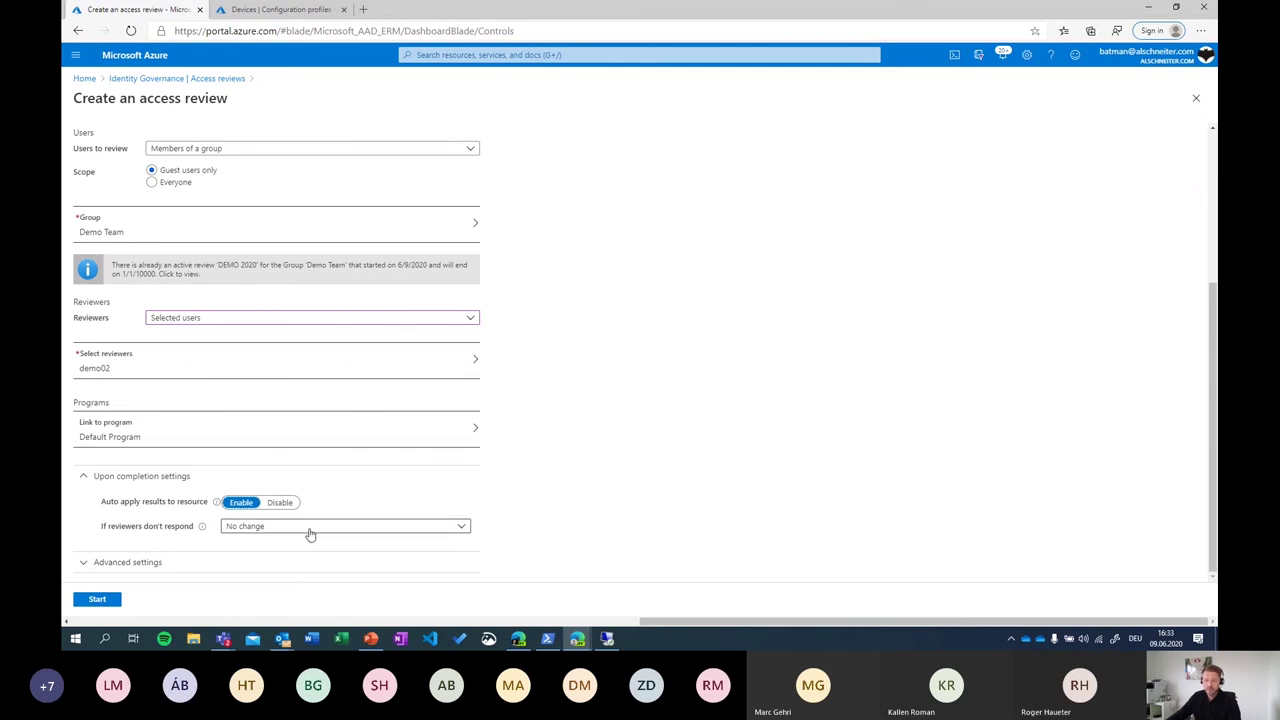
left_click(310, 535)
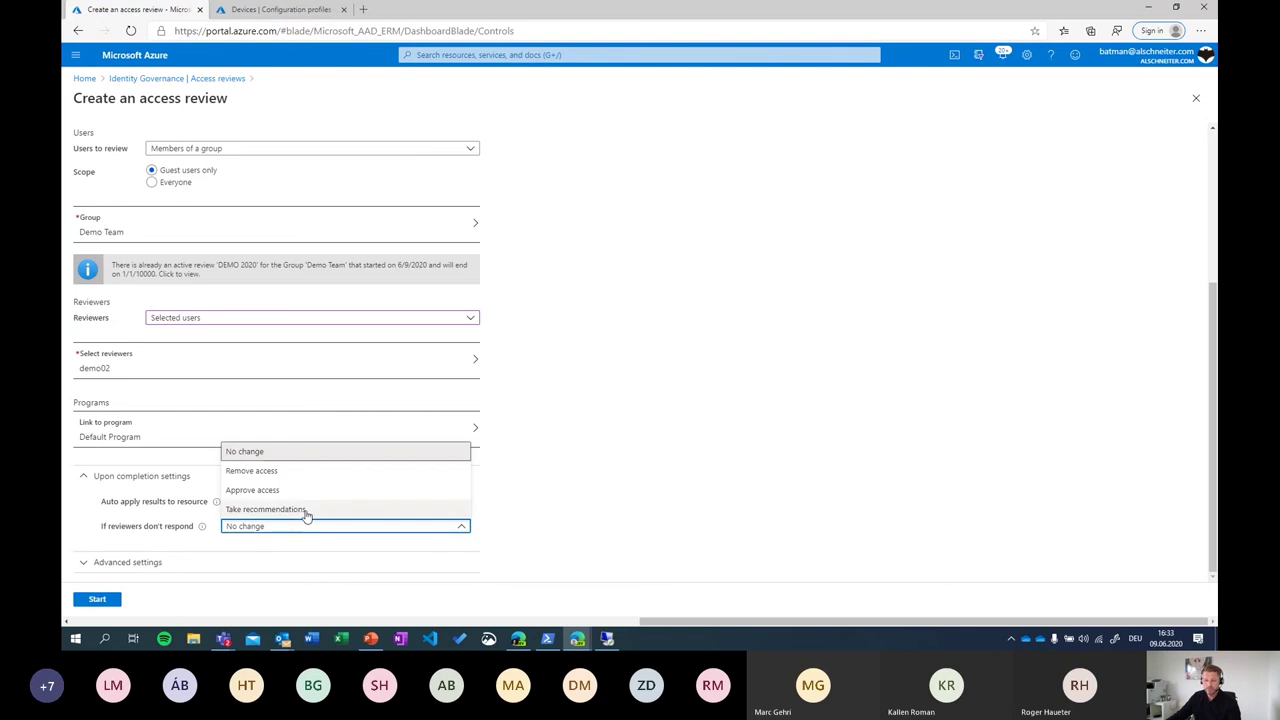
left_click(299, 510)
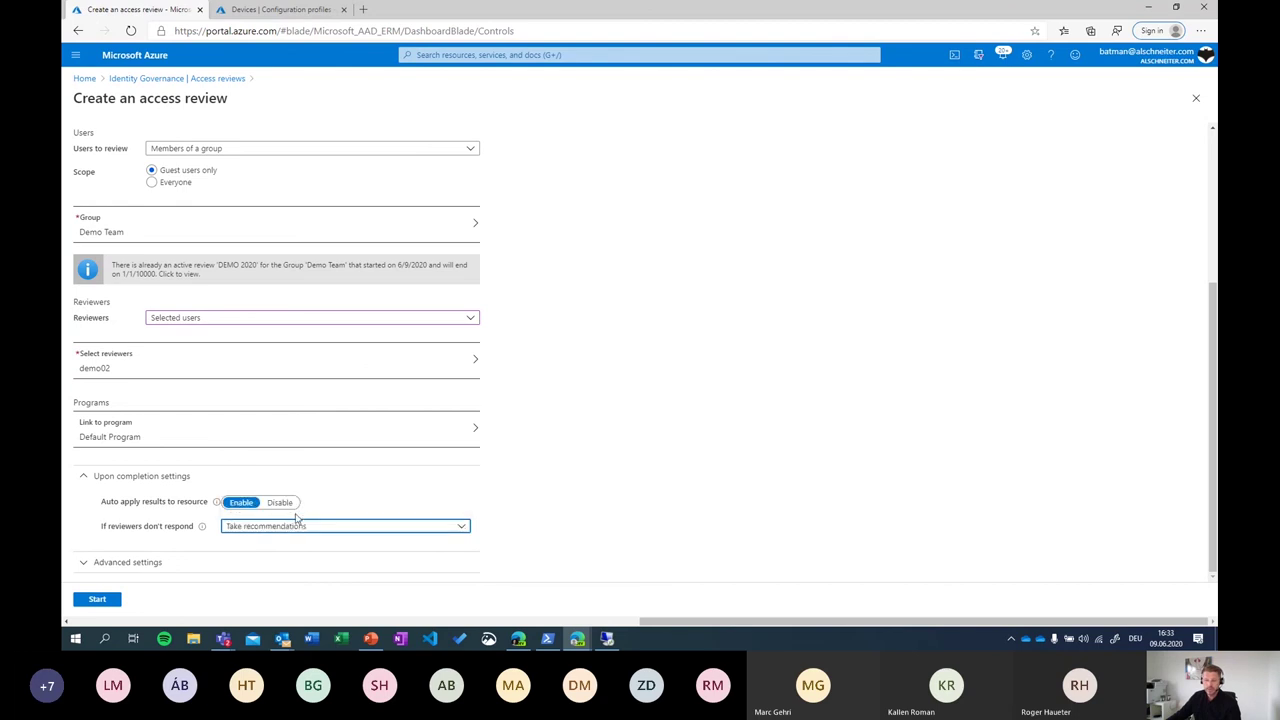
Read the explanation of the no-response setting and display the access review's advanced settings
mouse_move(202, 530)
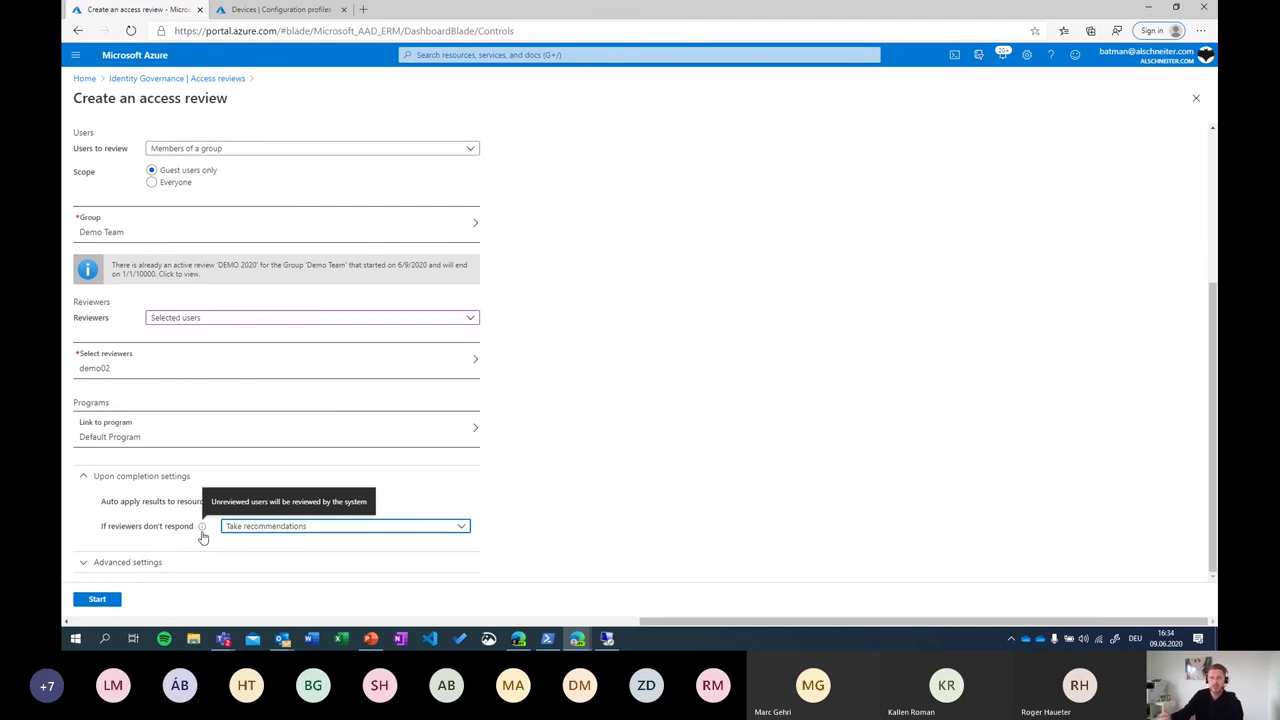
left_click(96, 563)
scroll(177, 554, "down", 2)
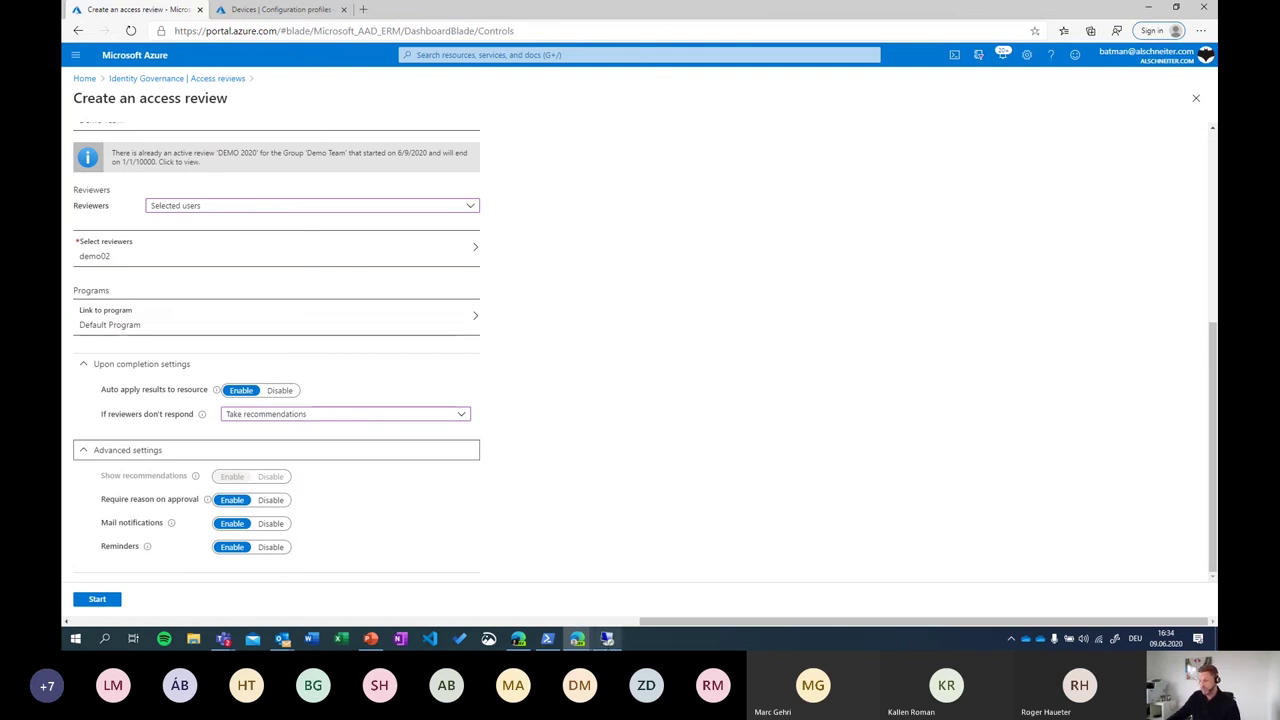
Switch to the CL-TPMEM-01 virtual machine in Remote Desktop and view the Demo Team access review email in Outlook
left_click(606, 638)
left_click(556, 238)
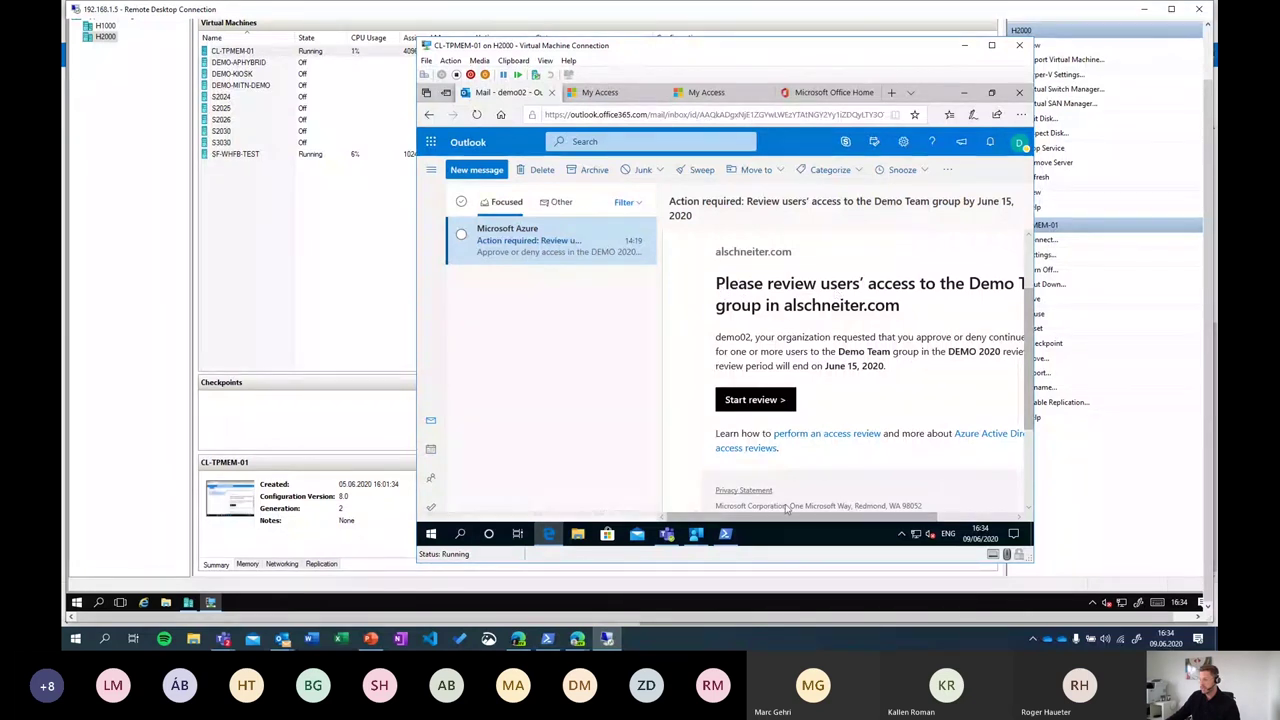
mouse_move(716, 519)
left_mouse_down()
mouse_move(770, 520)
mouse_move(708, 518)
left_mouse_up()
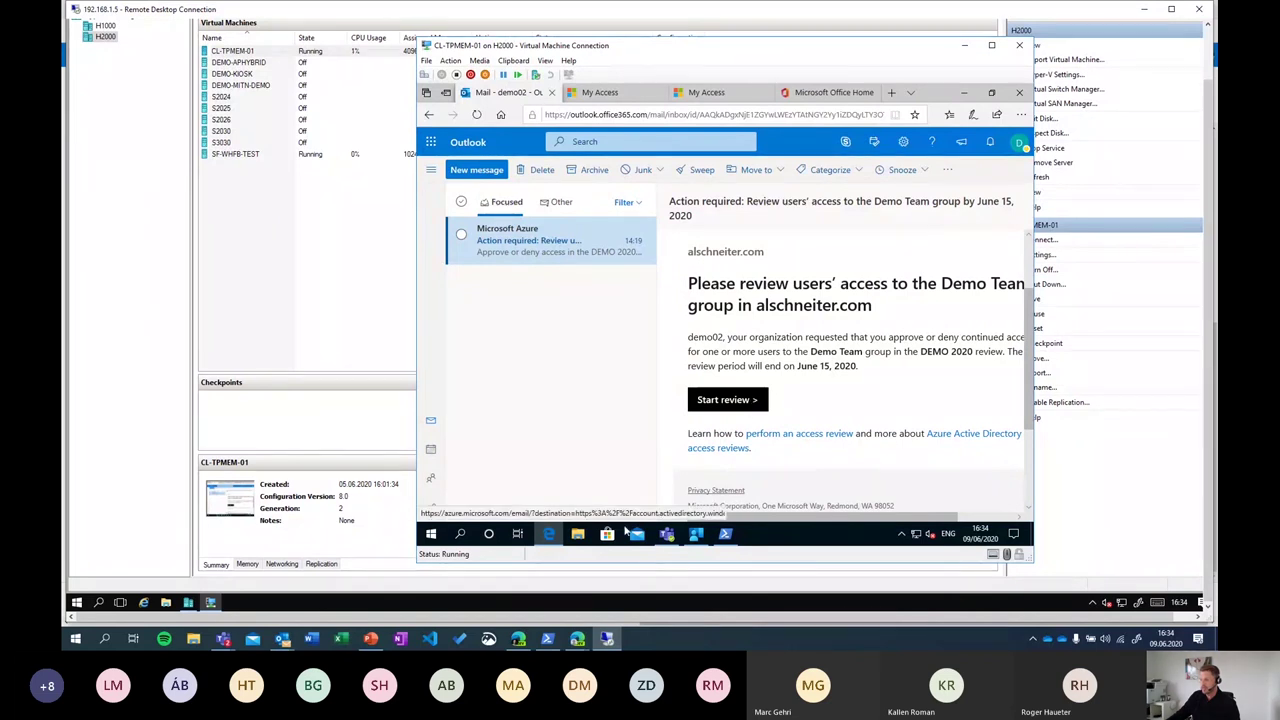
Look at Teams and Company Portal on the virtual machine, and return to Edge to display the My Access reviews list
left_click(666, 534)
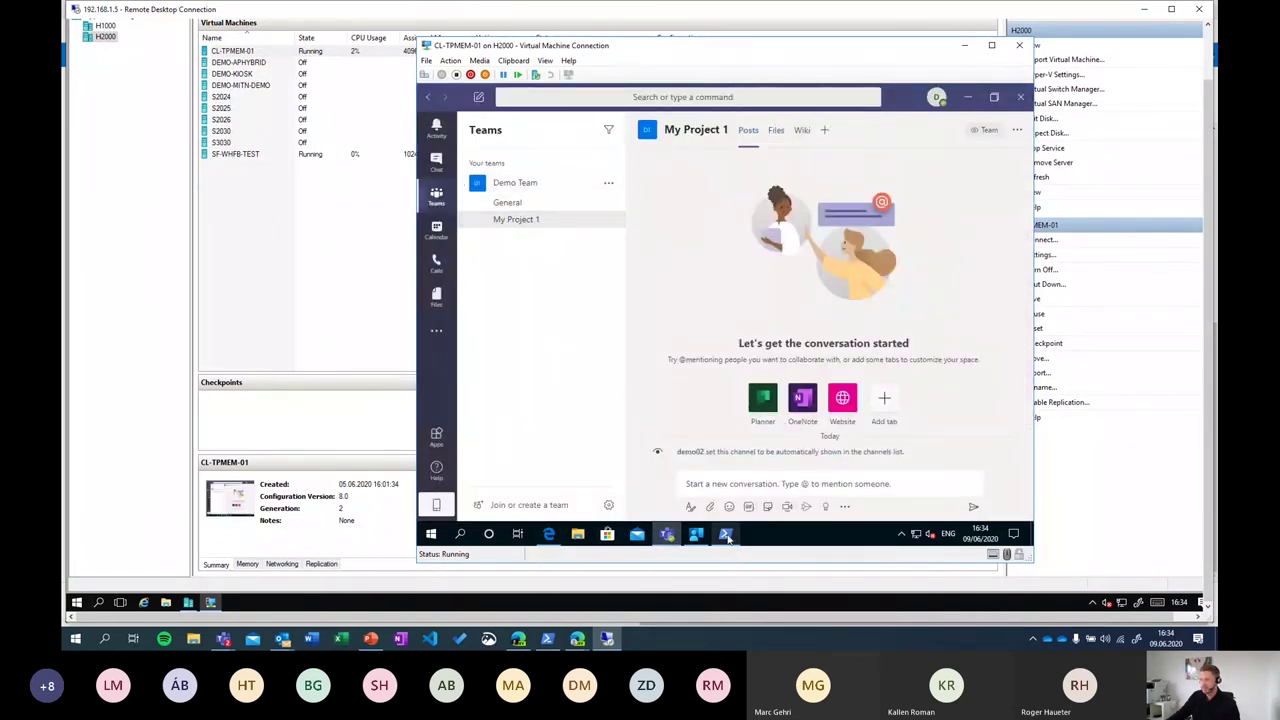
left_click(697, 536)
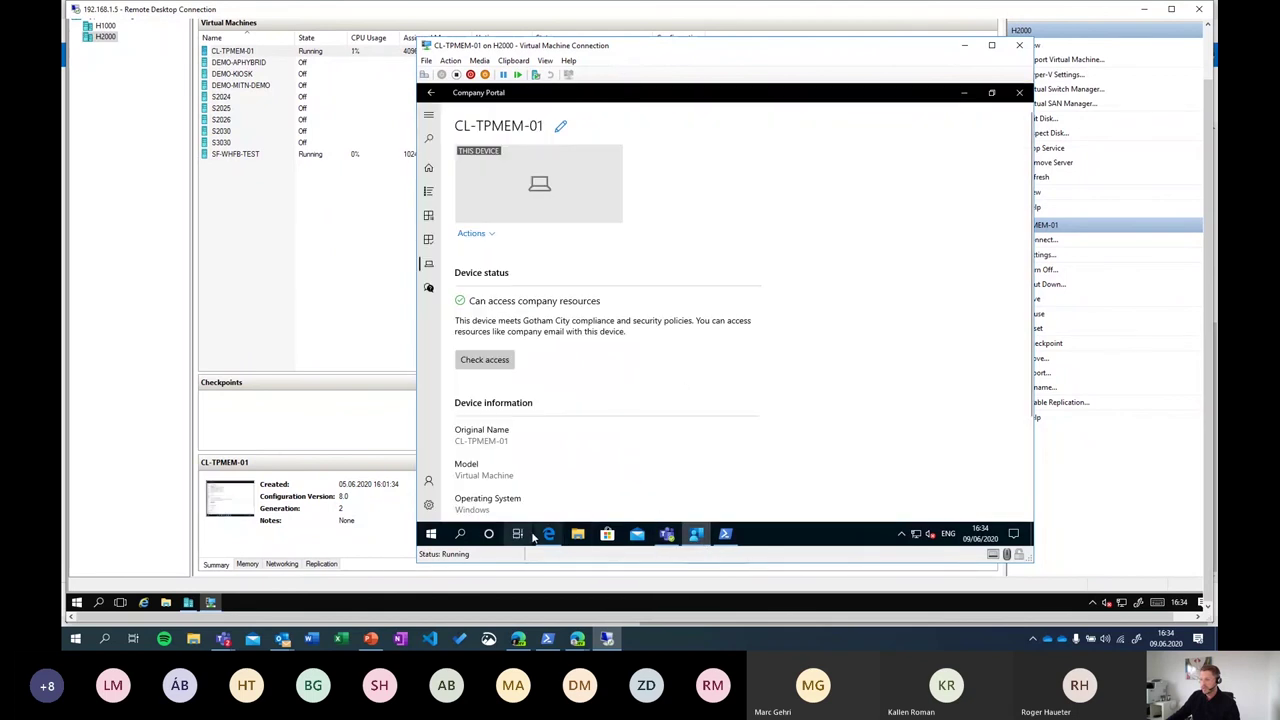
left_click(549, 534)
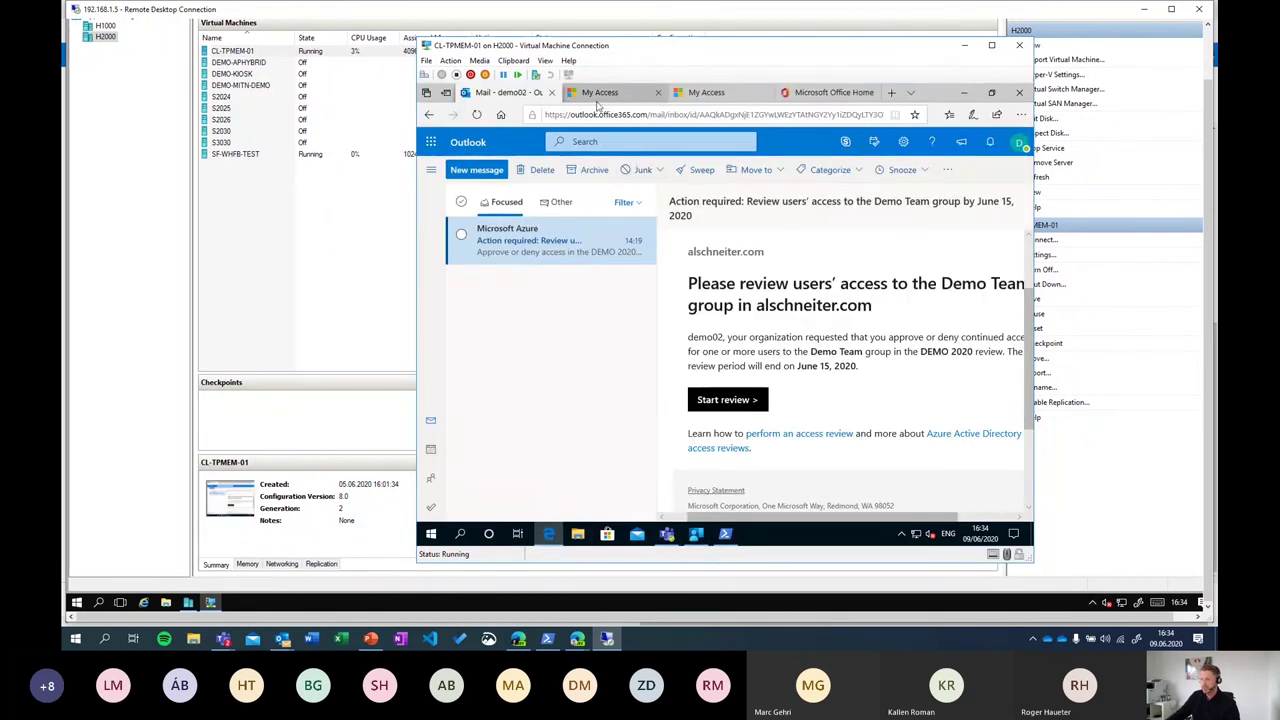
left_click(630, 92)
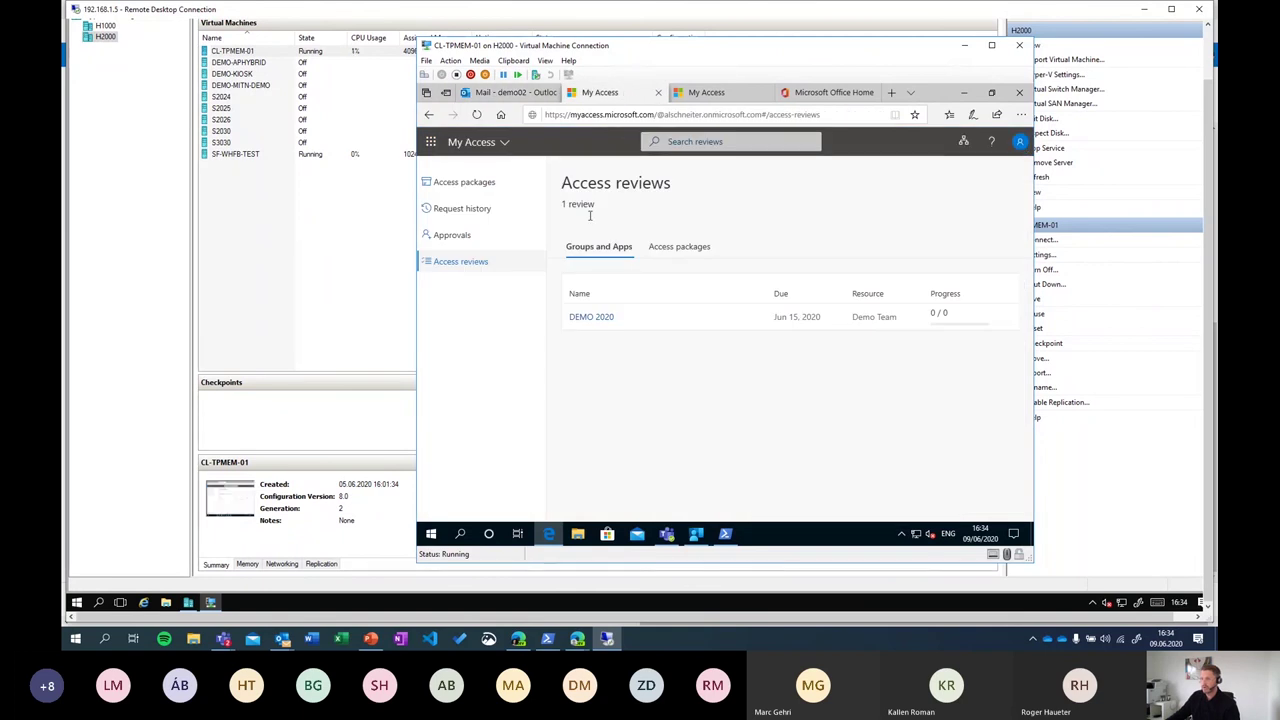
Open the DEMO 2020 access review in My Access, and start the review from the Demo Team email in Outlook
left_click(592, 318)
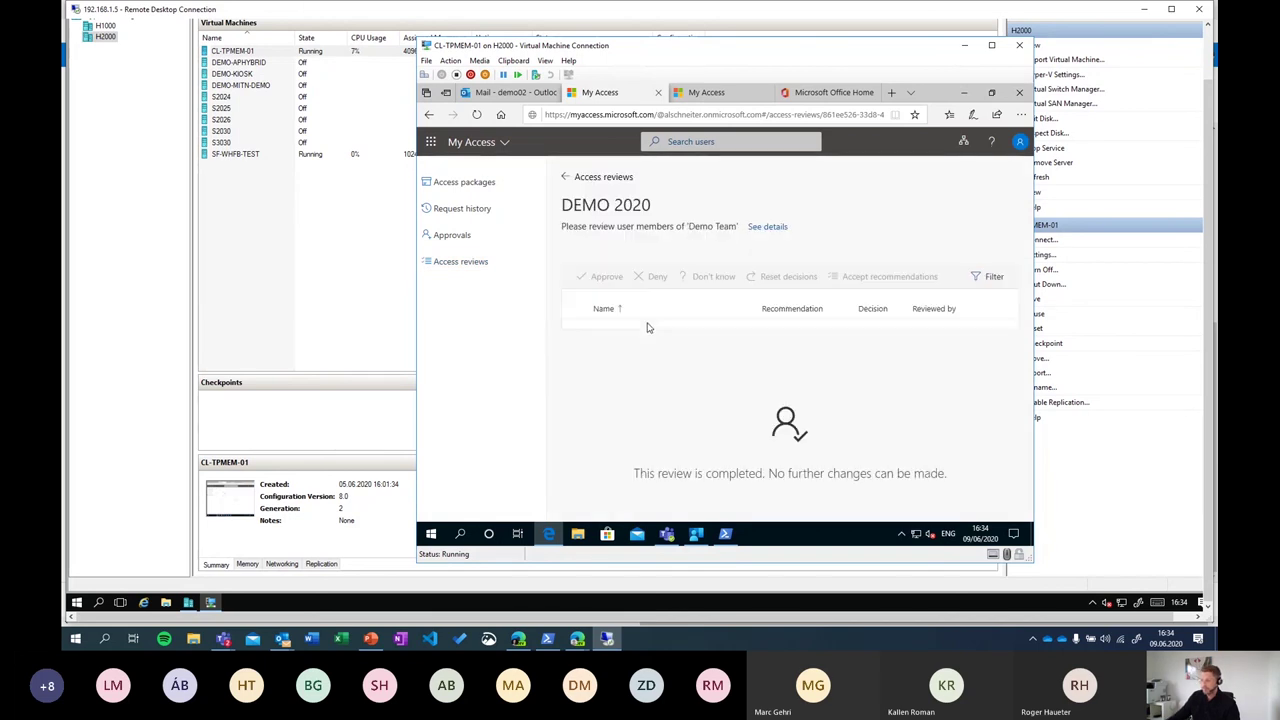
left_click(667, 533)
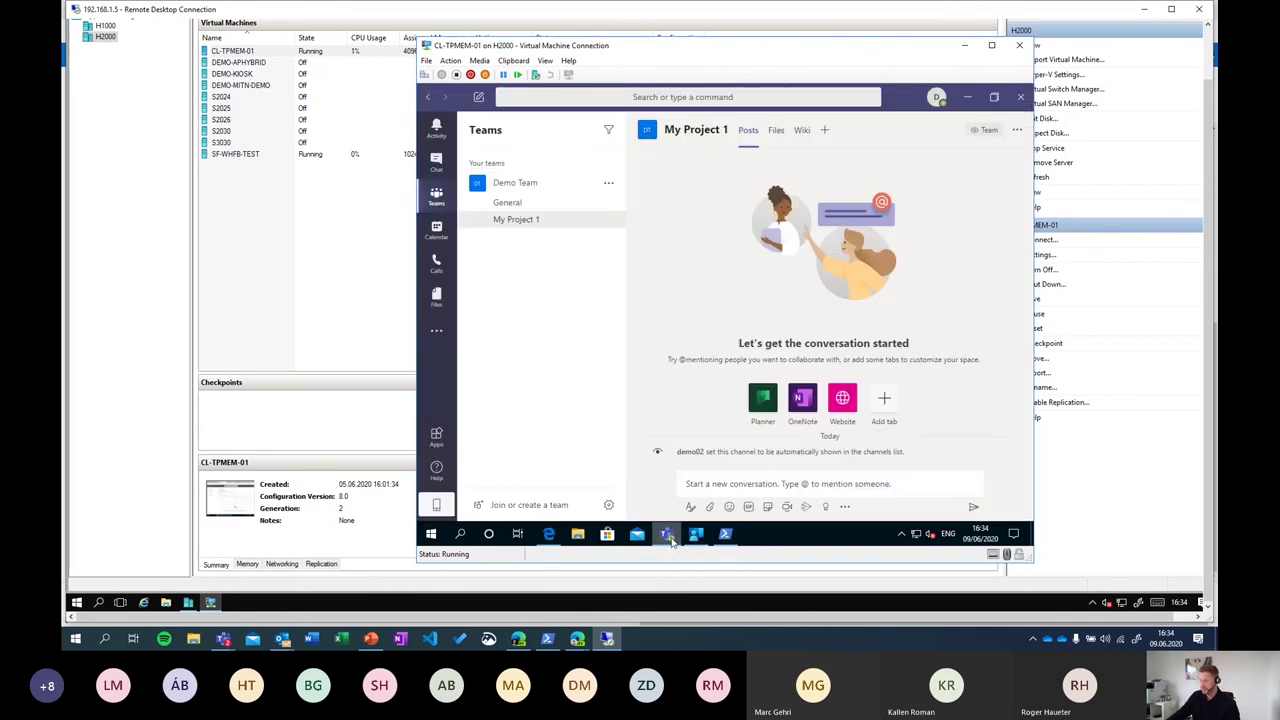
left_click(696, 533)
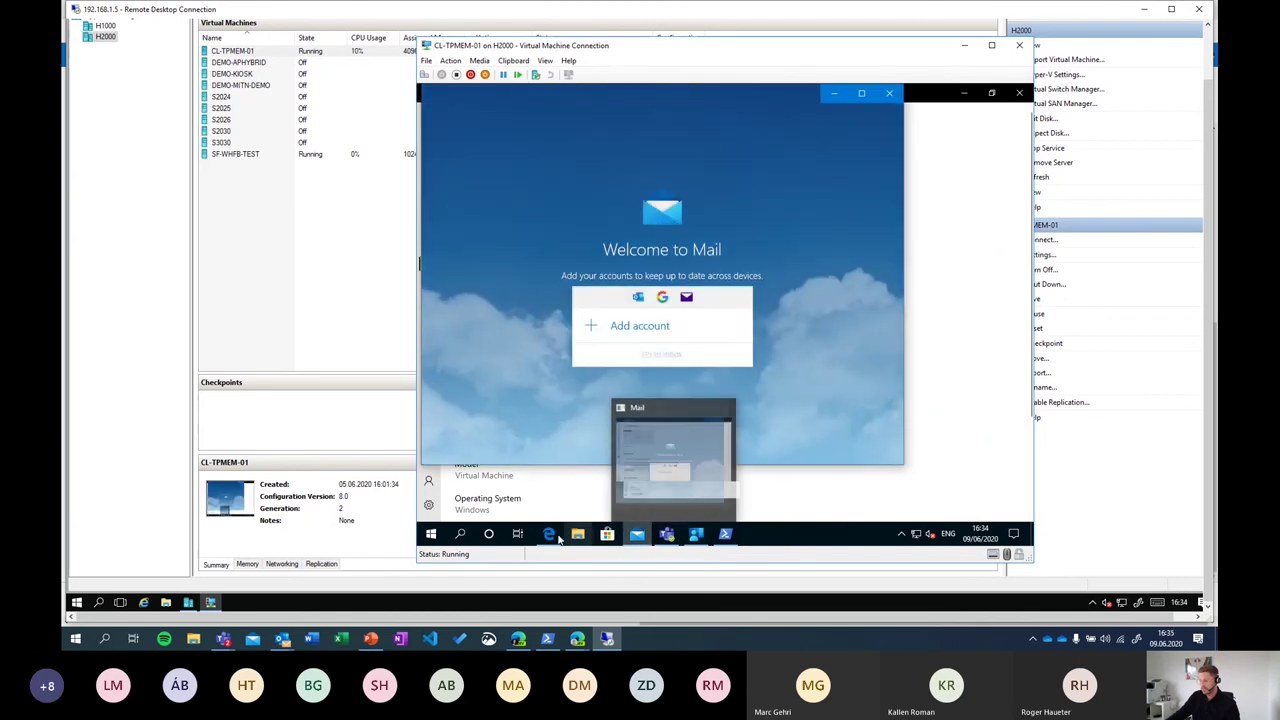
left_click(531, 443)
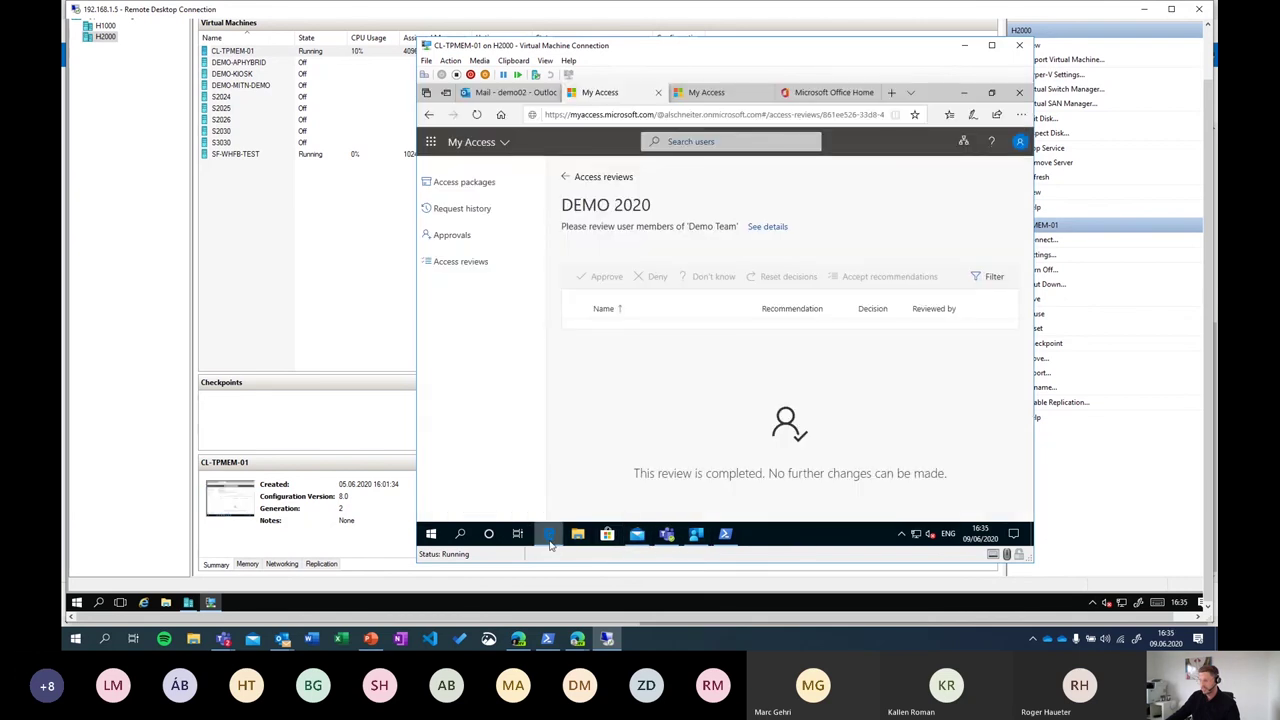
left_click(534, 96)
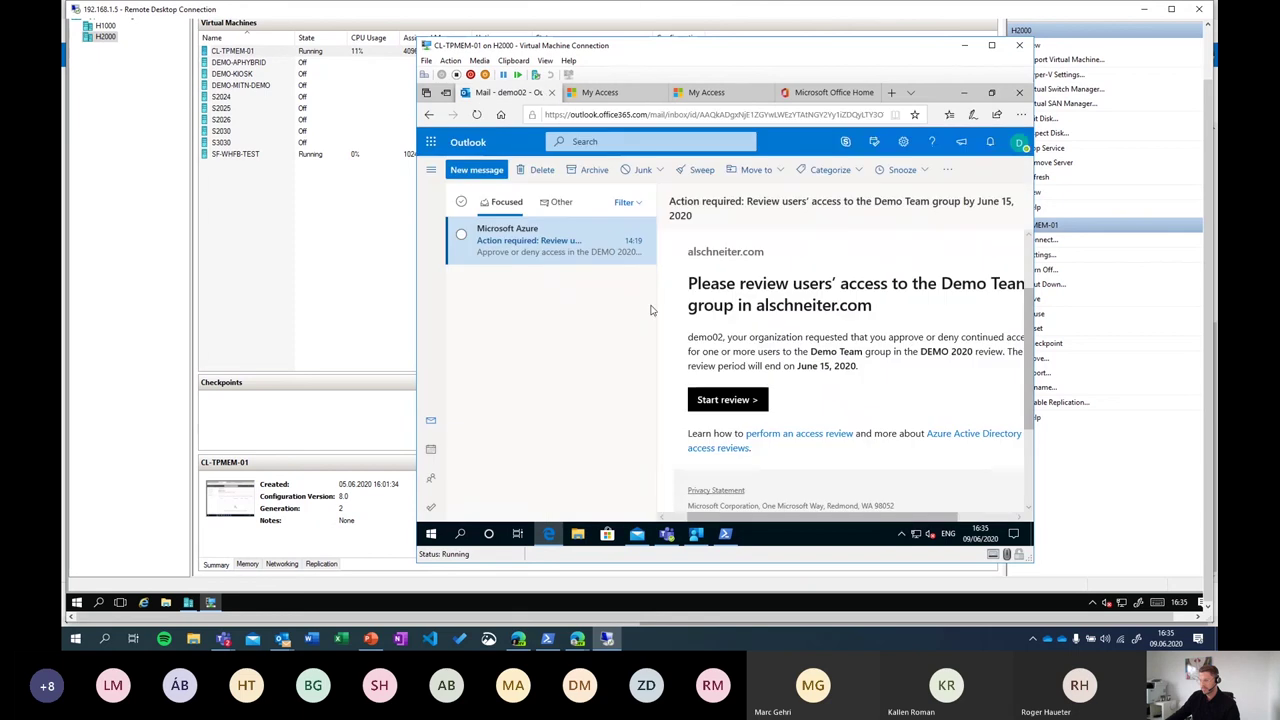
left_click(730, 400)
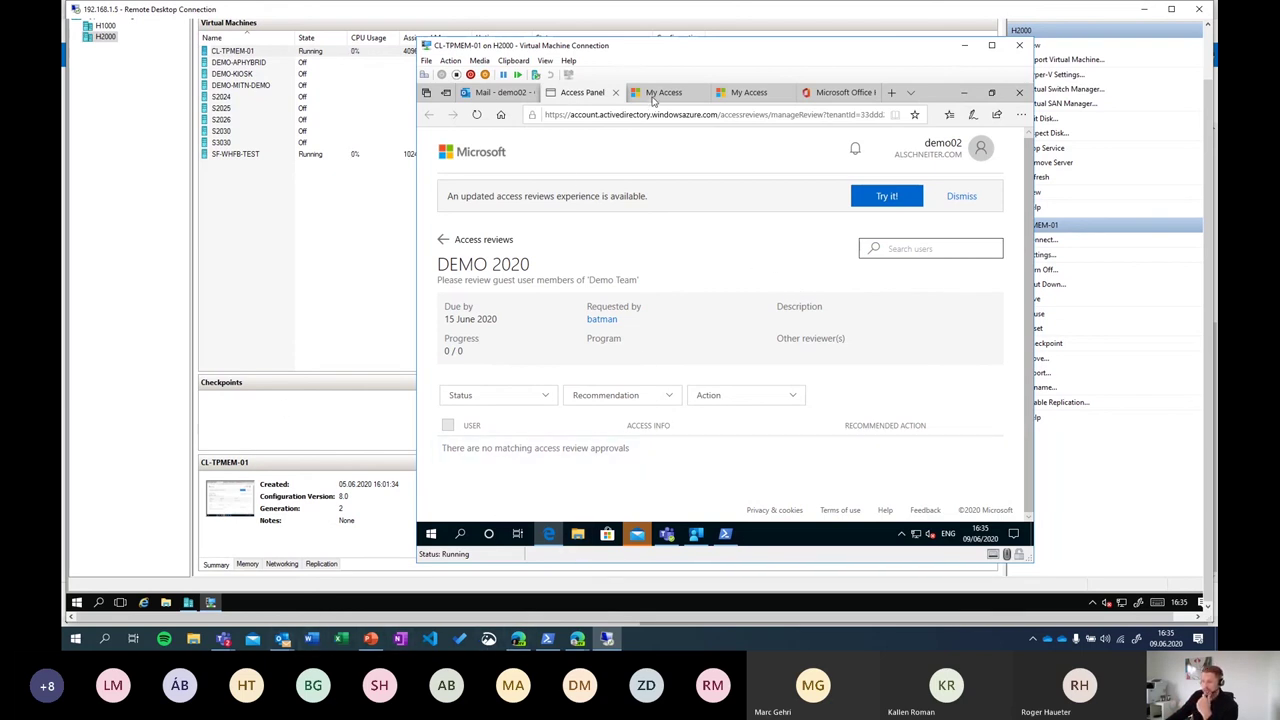
Switch to the Azure portal in Edge, discard the unsaved access review, and display the Identity Governance access packages
left_click(578, 640)
left_click(511, 588)
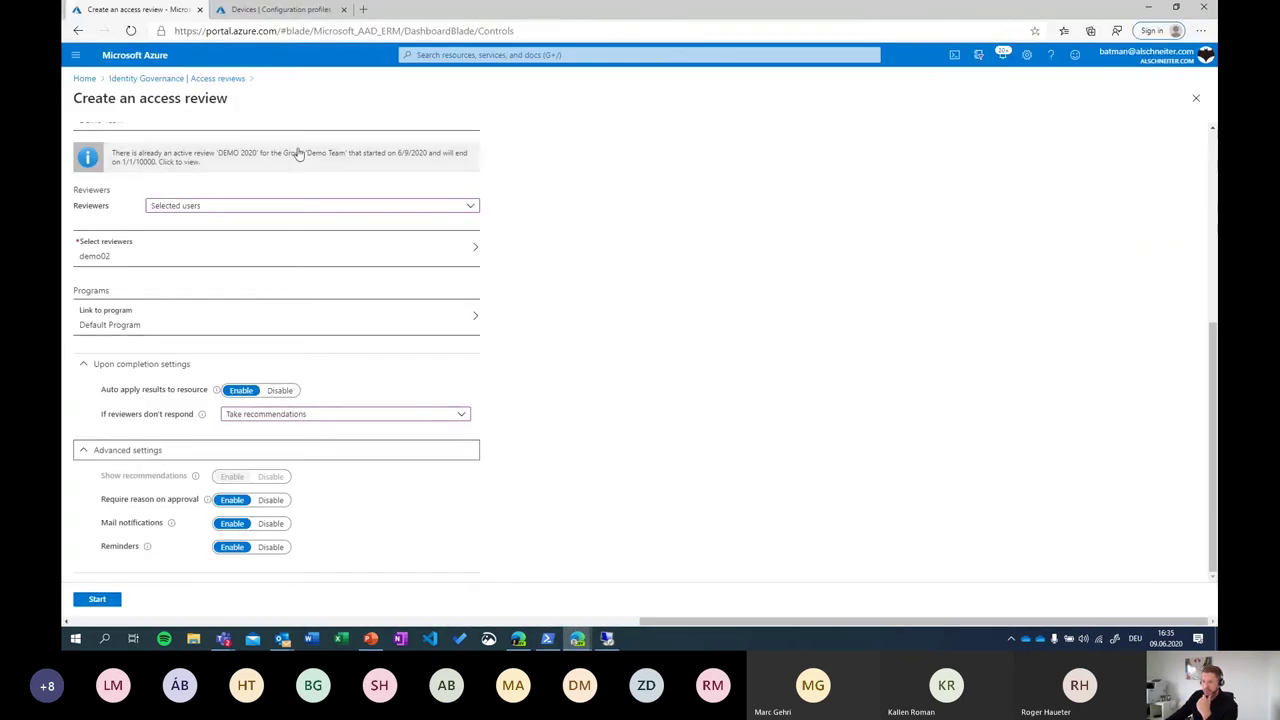
left_click(140, 76)
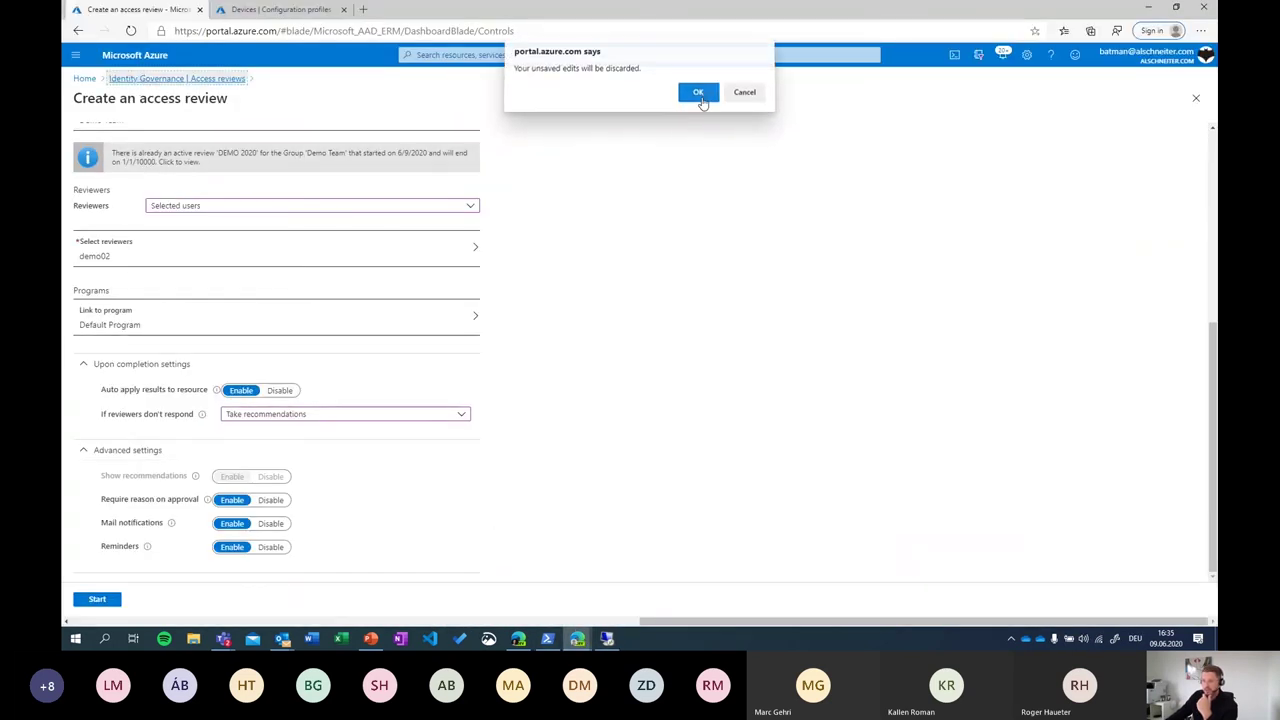
left_click(694, 91)
left_click(135, 192)
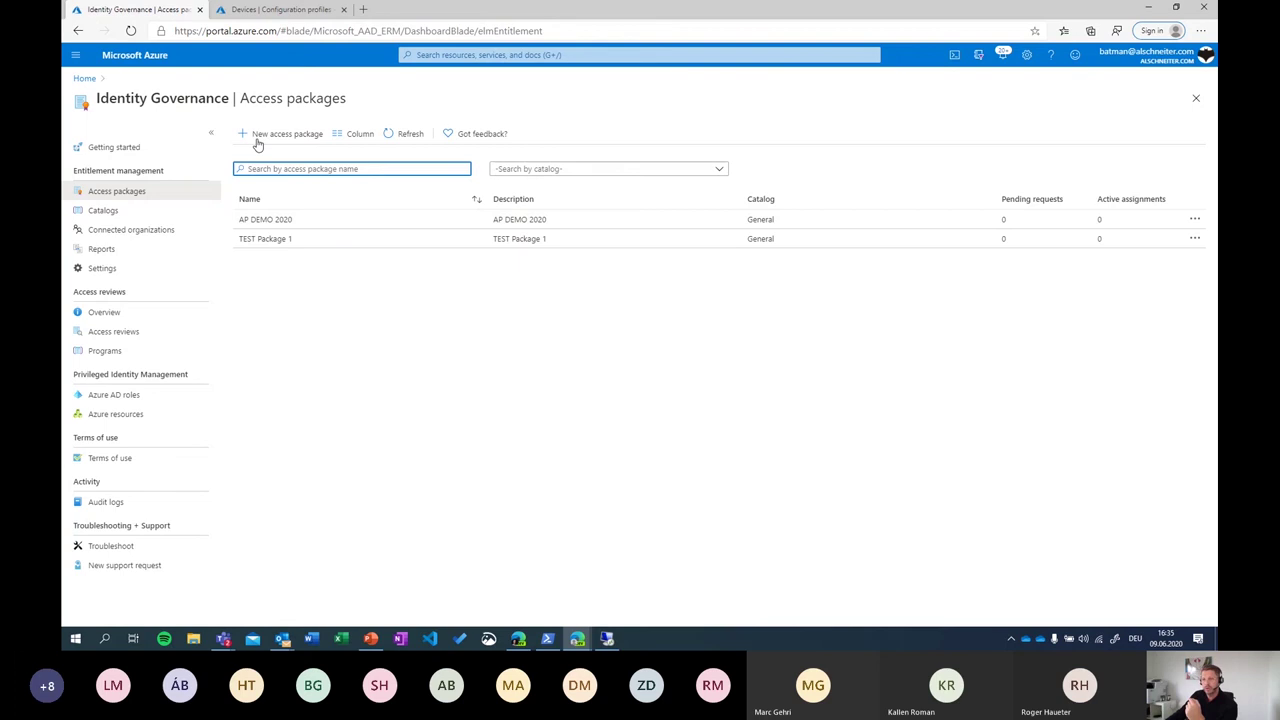
Open the AP DEMO 2020 access package and view its resource roles and access reviews
left_click(275, 224)
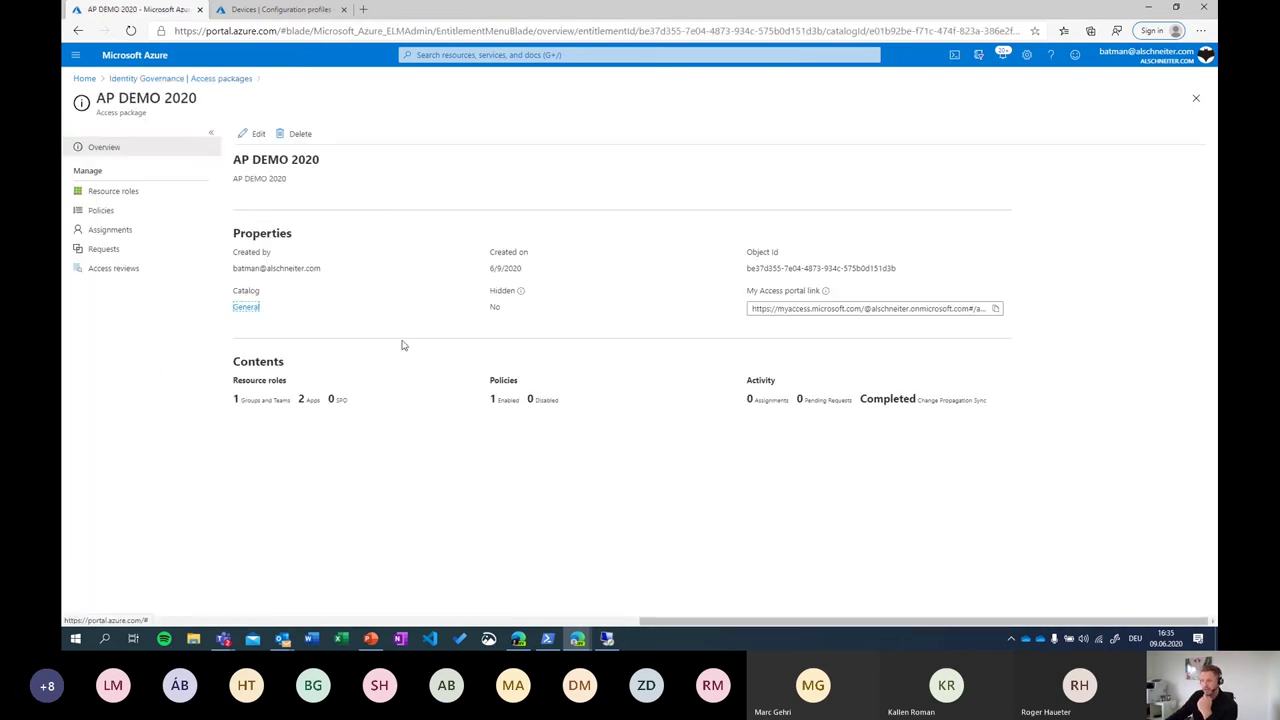
left_click(132, 194)
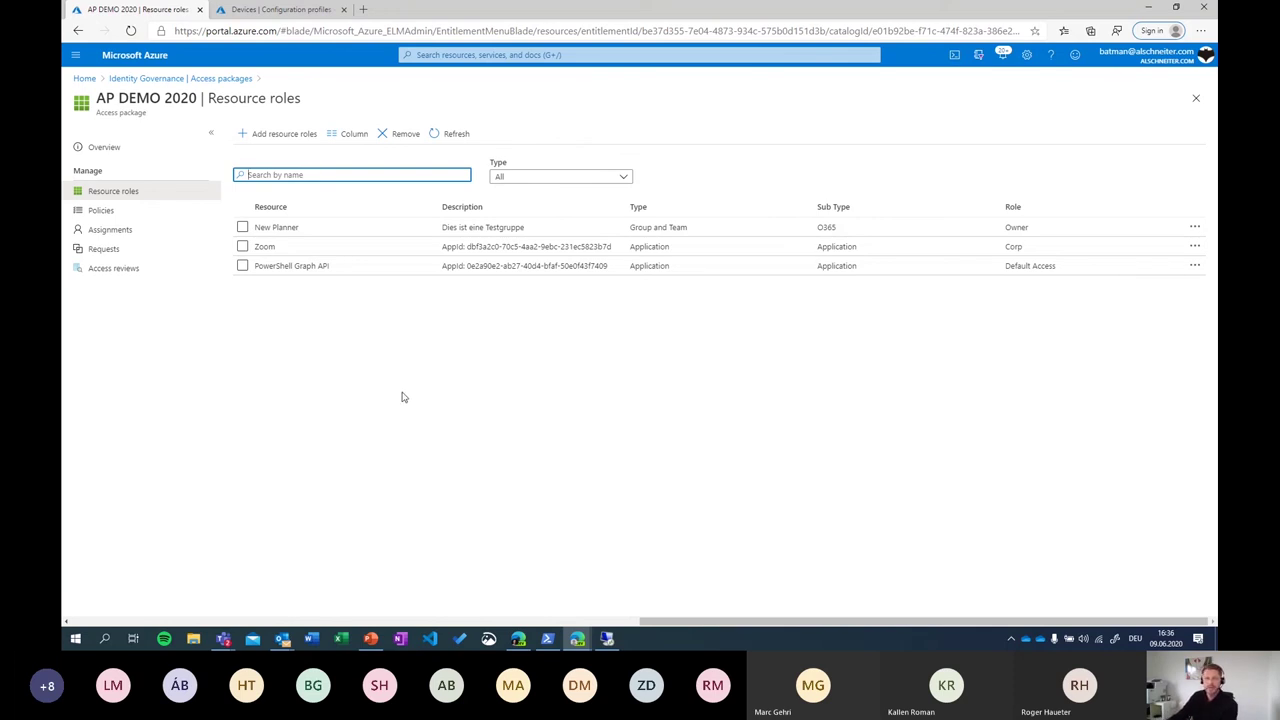
left_click(120, 268)
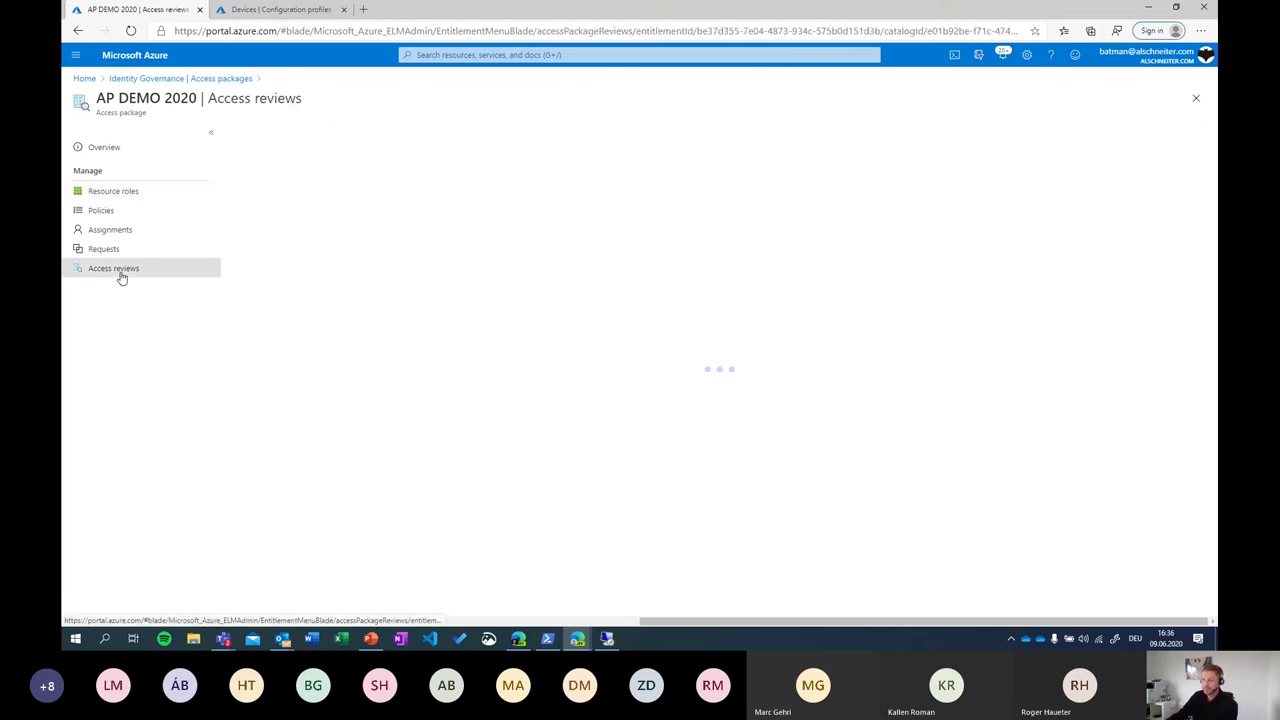
Switch to the virtual machine in Remote Desktop, and select AP DEMO 2020 among the My Access packages and expand its details
left_click(605, 639)
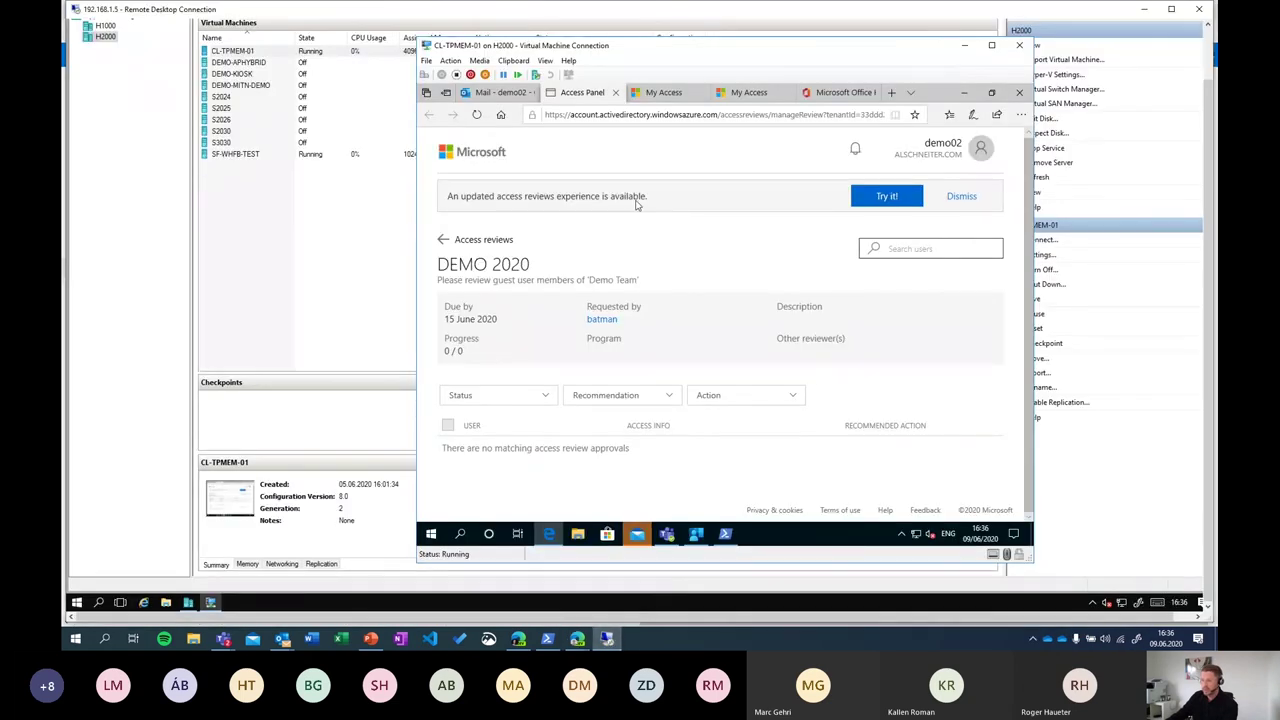
left_click(675, 95)
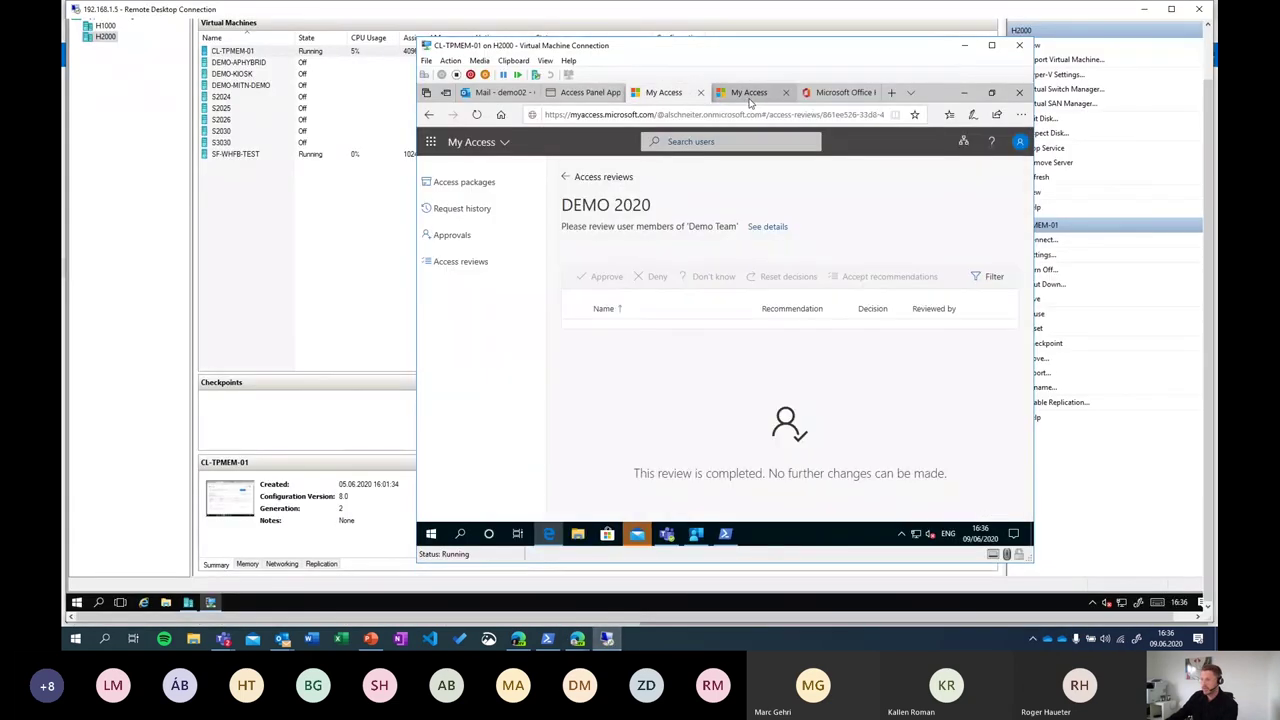
left_click(463, 182)
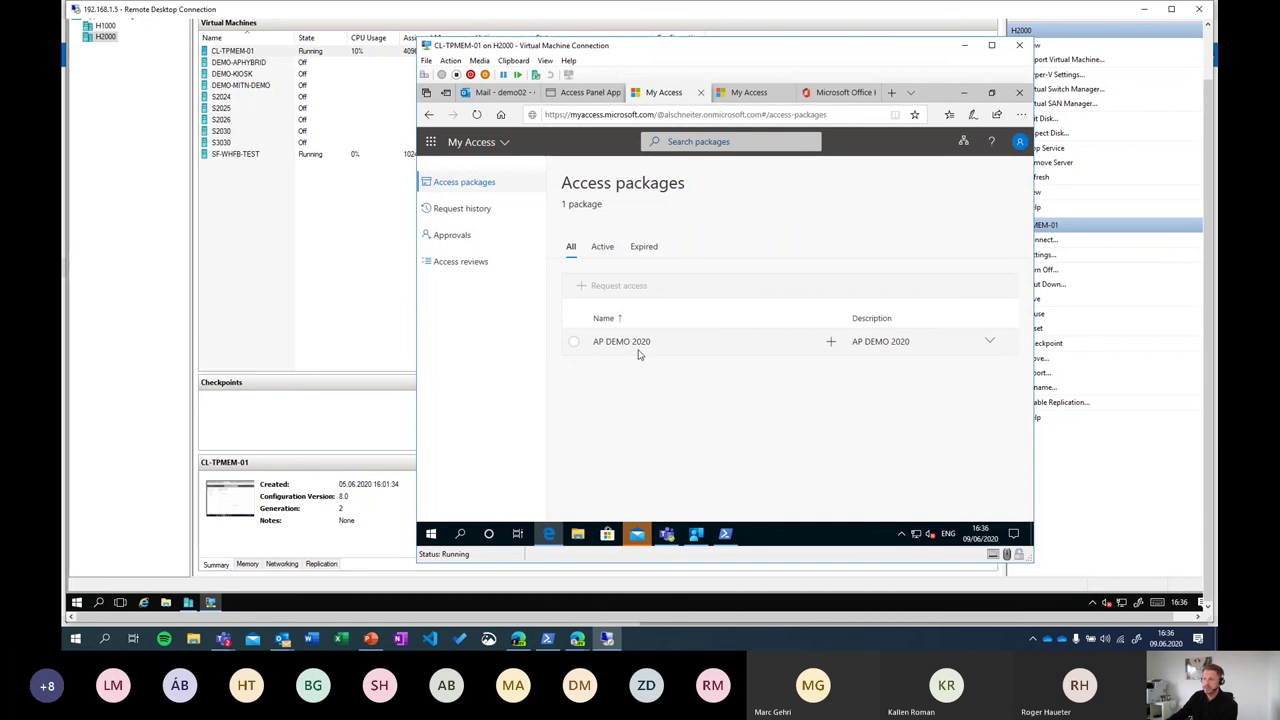
left_click(664, 342)
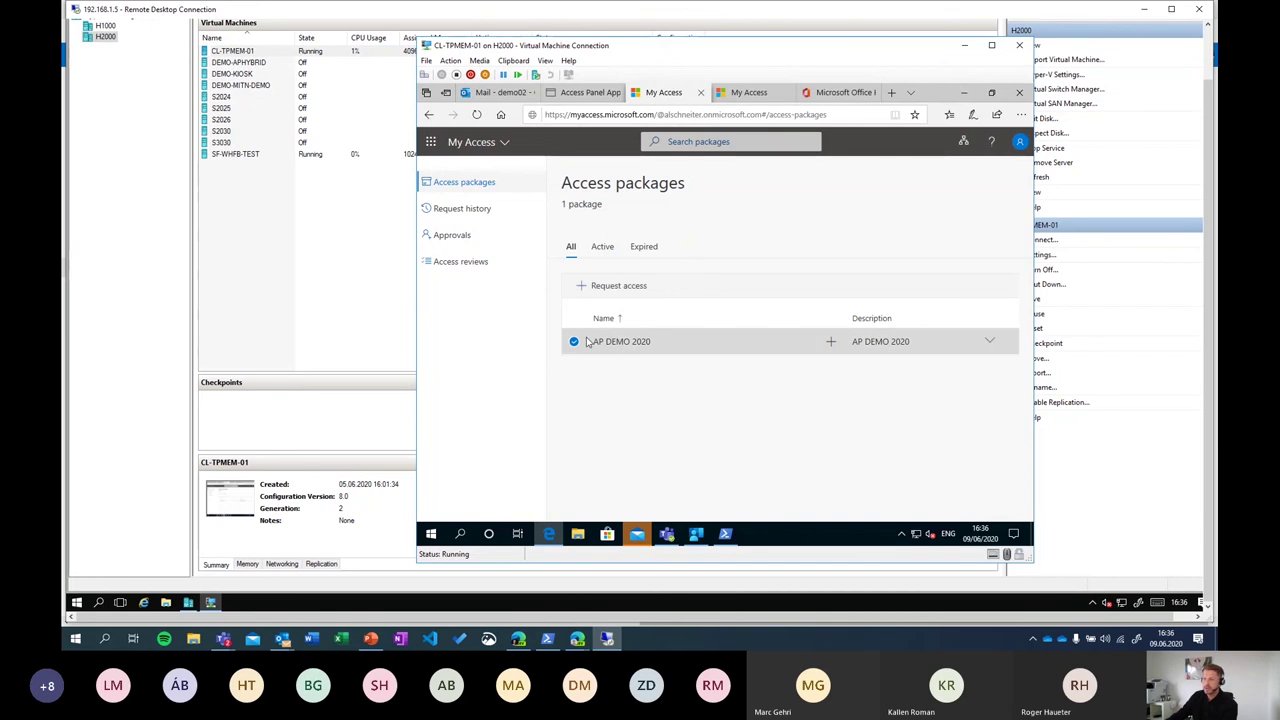
left_click(992, 344)
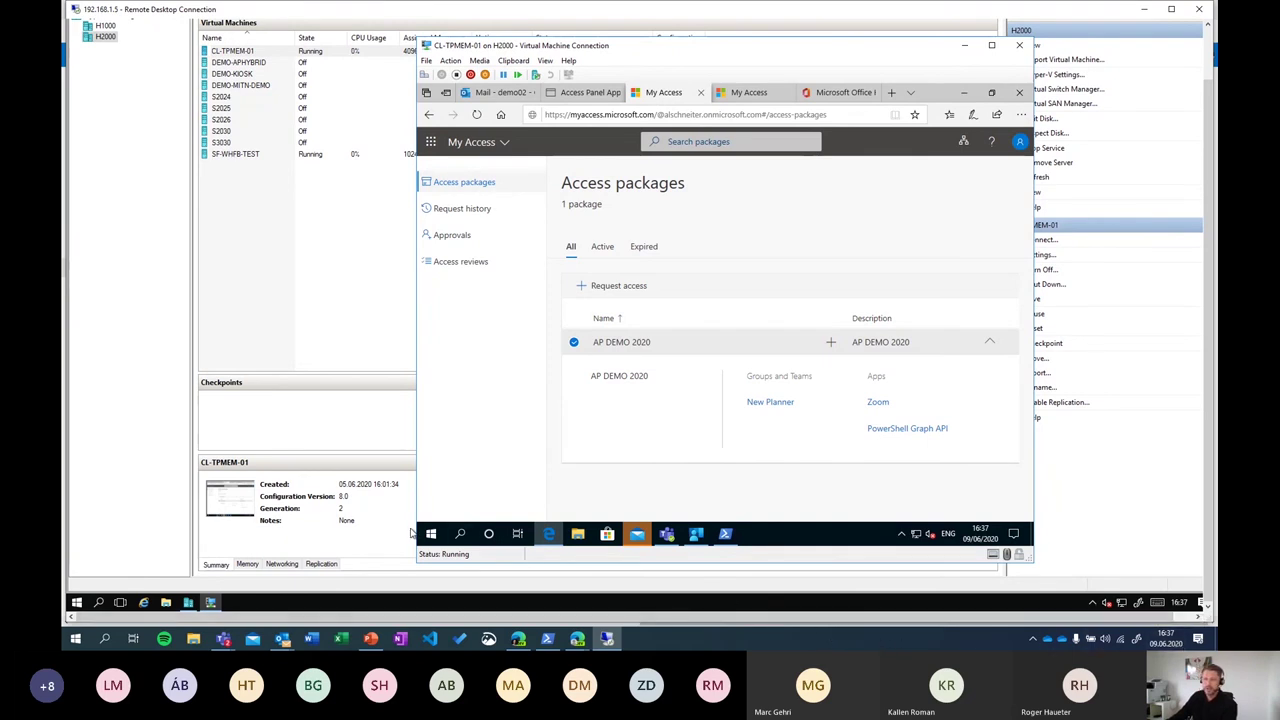
Switch to the Teams meeting and stop sharing the screen
mouse_move(607, 642)
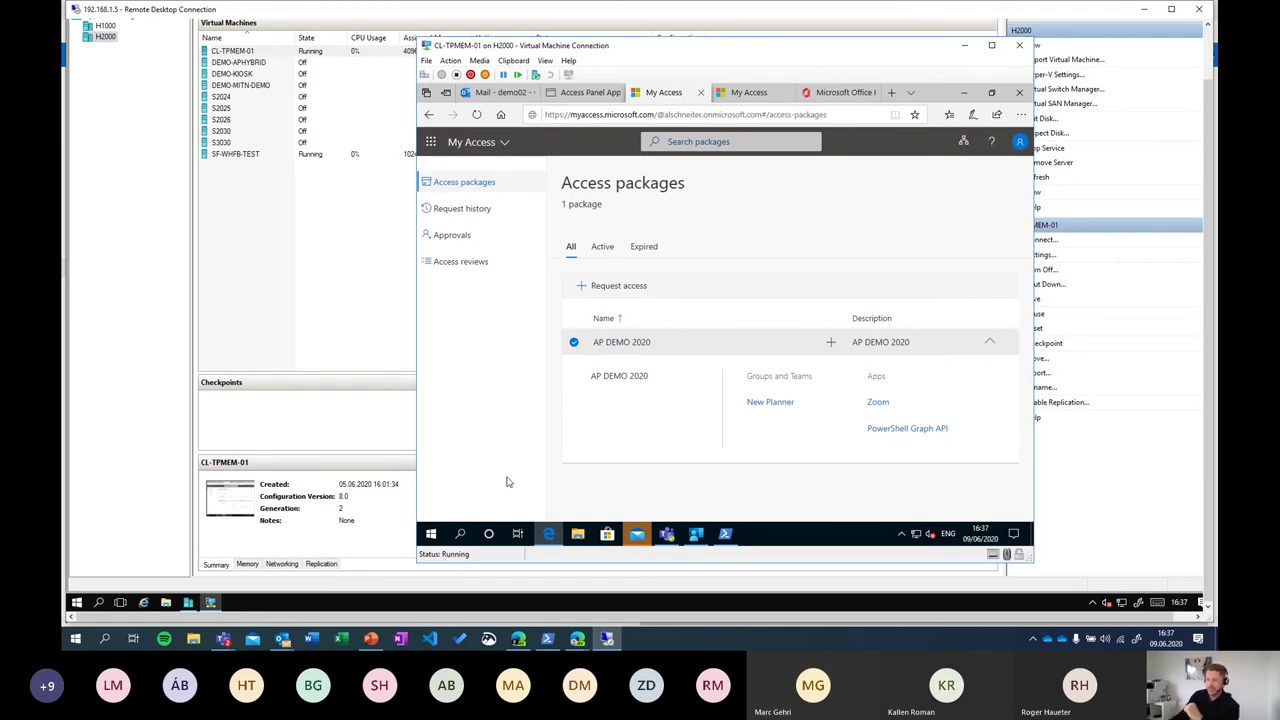
left_click(224, 641)
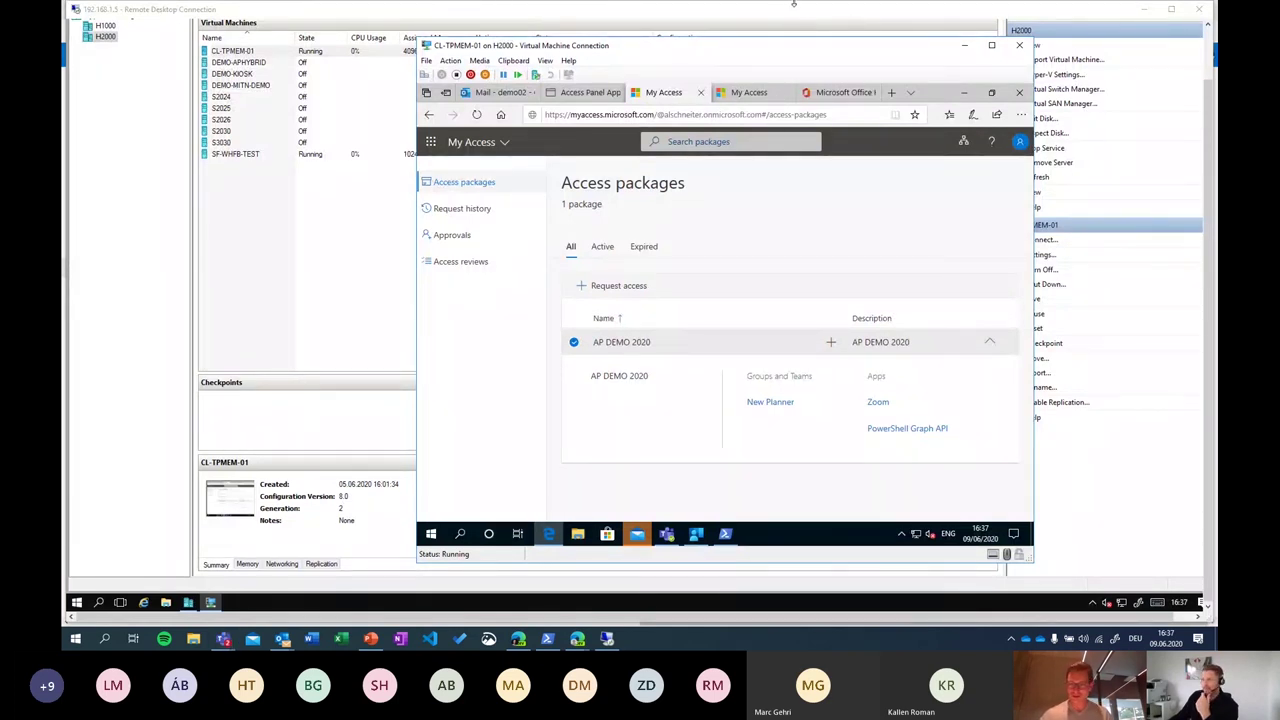
left_click(765, 12)
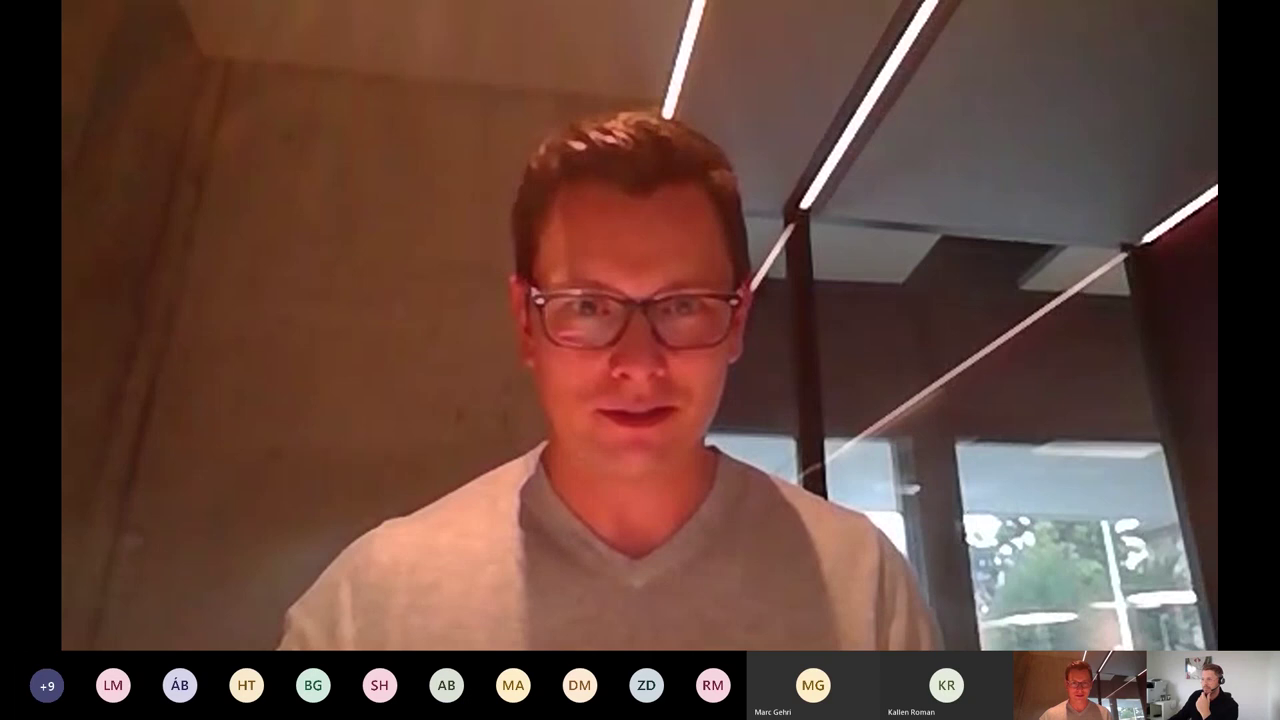